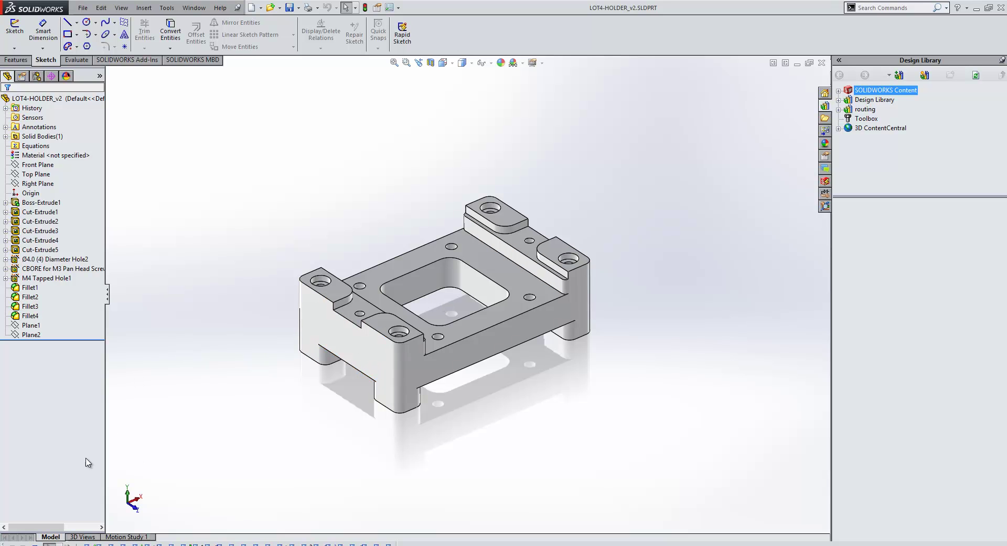
- Switch the CommandManager to the SOLIDWORKS MBD tab for the LOT4-HOLDER_v2 bracket
click(190, 59)
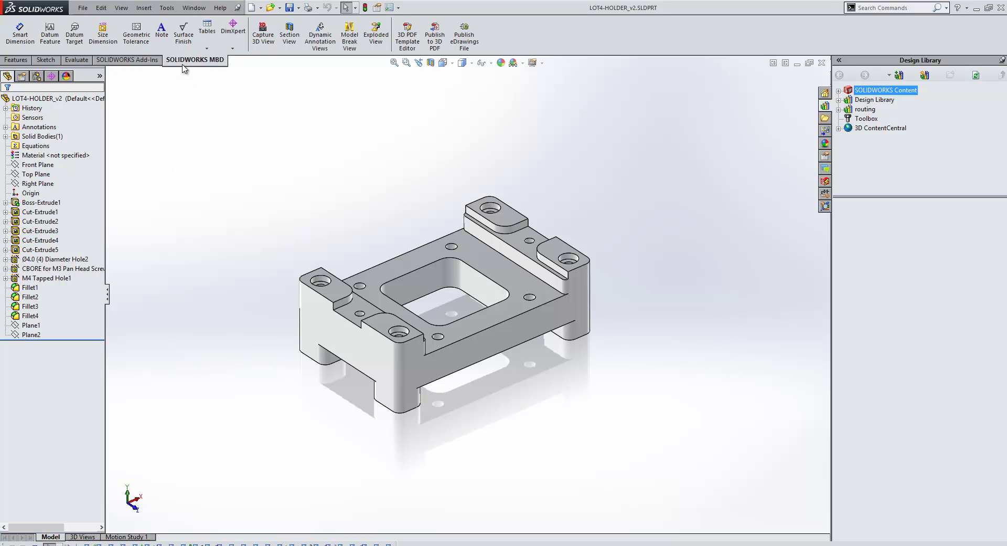
- Step through the *Top, *Bottom, 3DView4, *Right and datums 3D views, ending on Holes
click(82, 537)
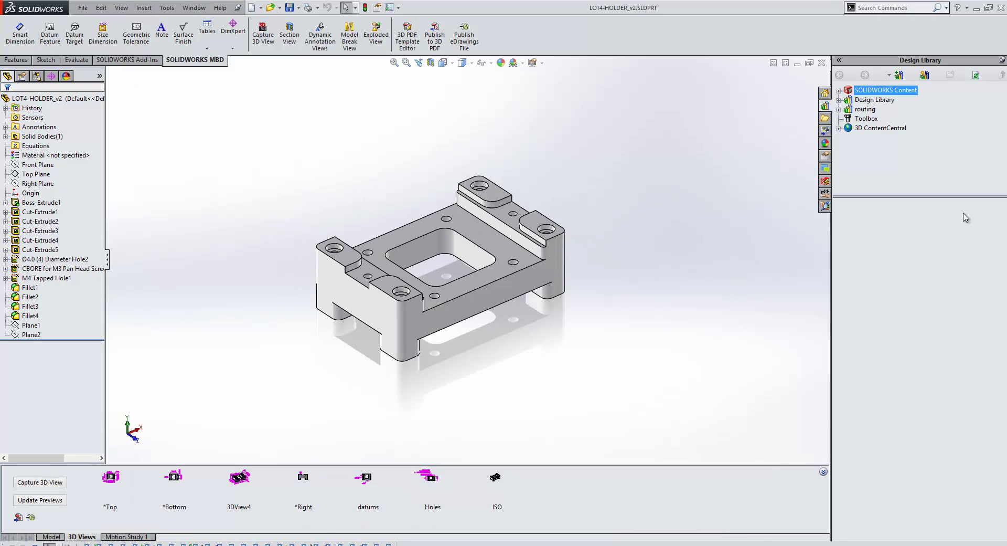
click(112, 477)
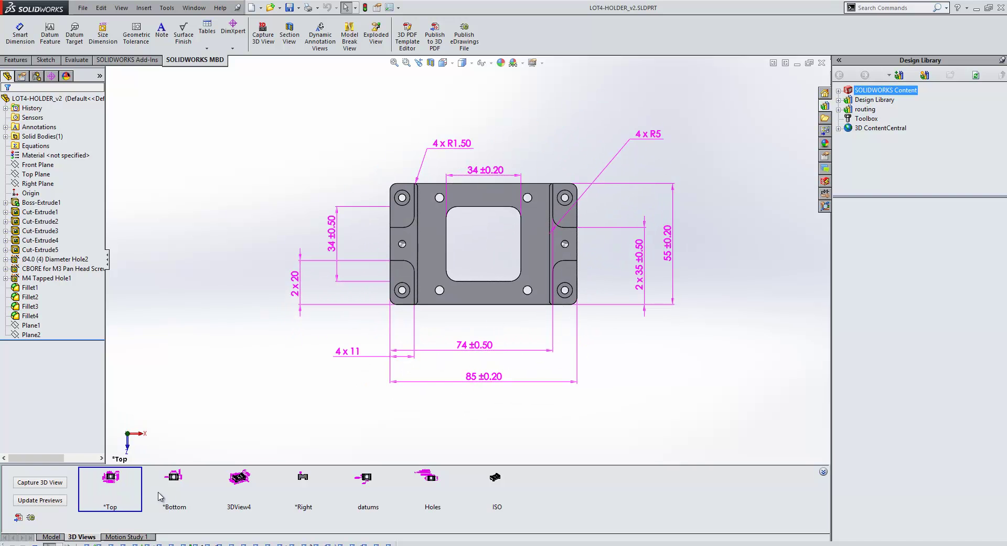
click(172, 483)
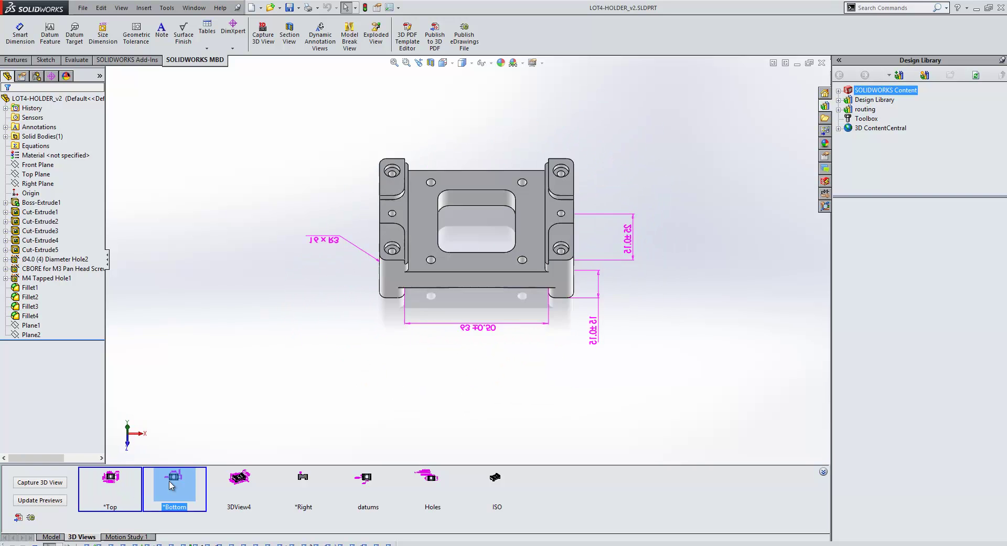
click(248, 489)
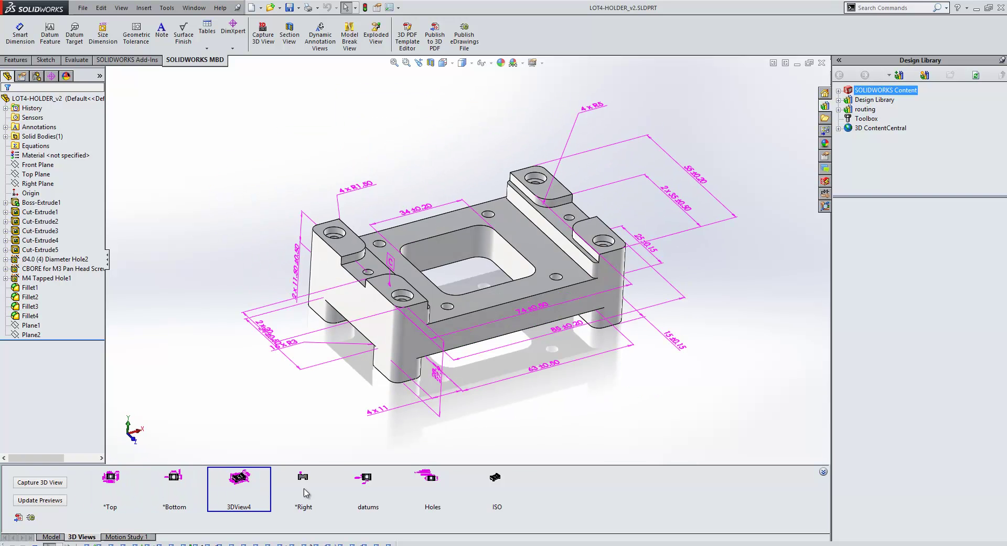
click(302, 484)
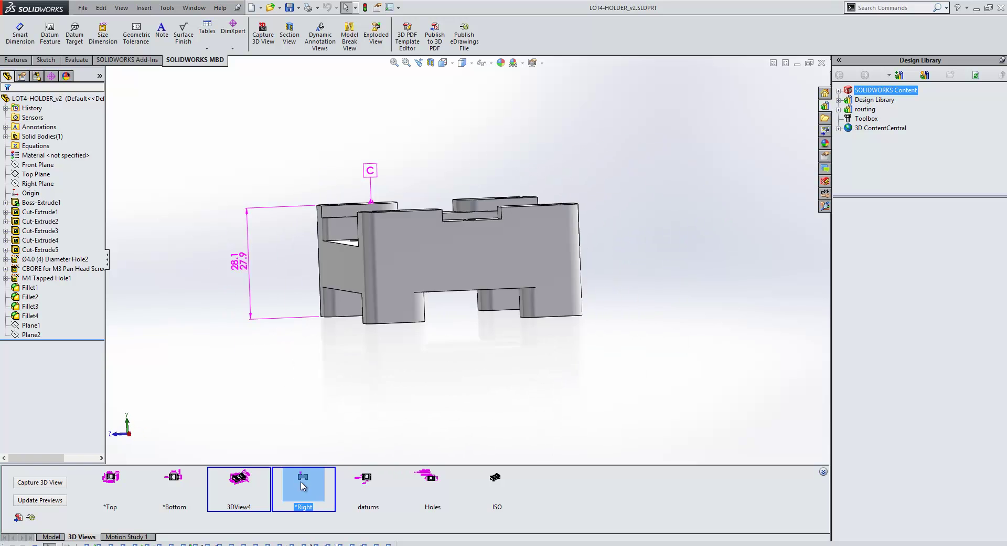
click(363, 486)
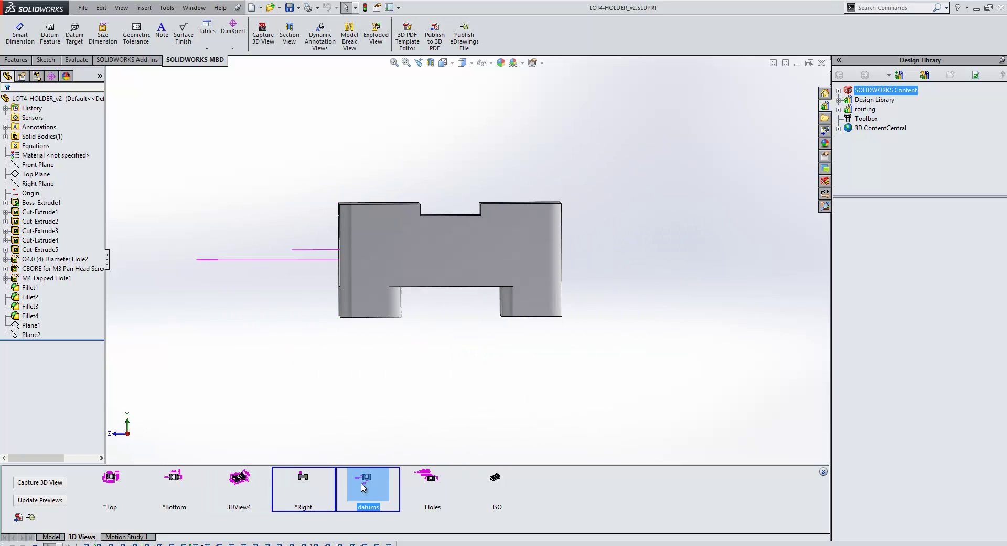
click(423, 491)
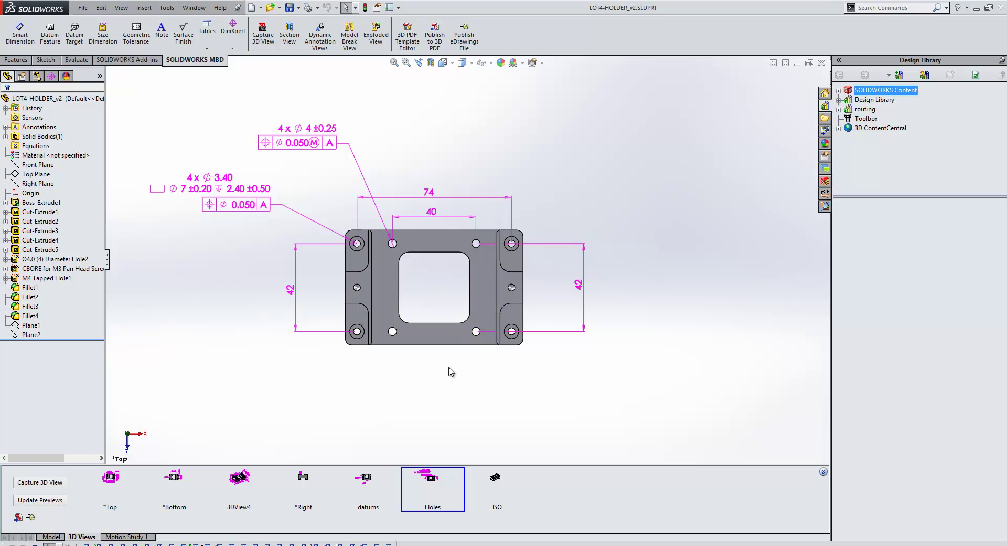
- Activate the *Front annotation view and reorient the model front-on
click(5, 126)
click(46, 166)
right_click(47, 170)
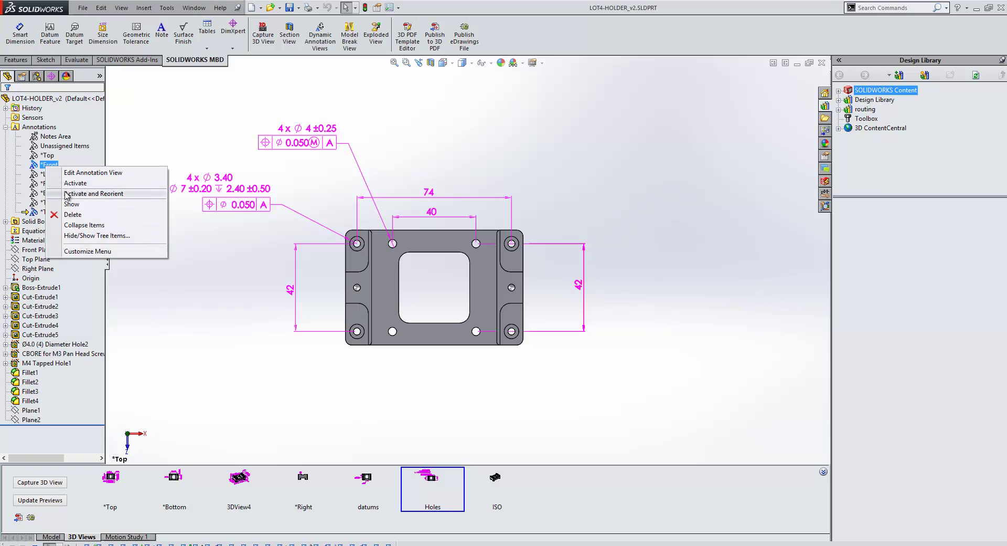
click(67, 194)
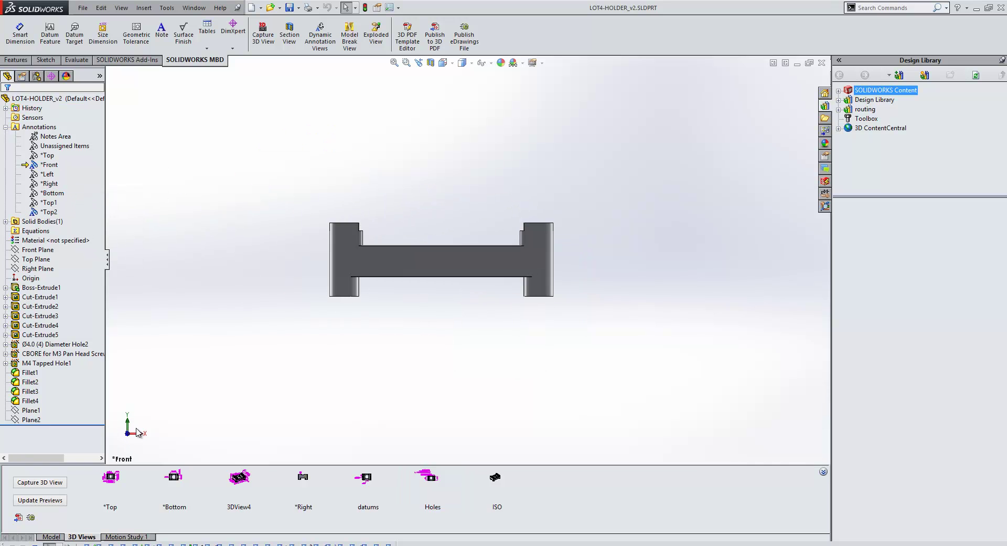
- Capture a new 3D view including only the *Front and *Right annotation views
click(46, 484)
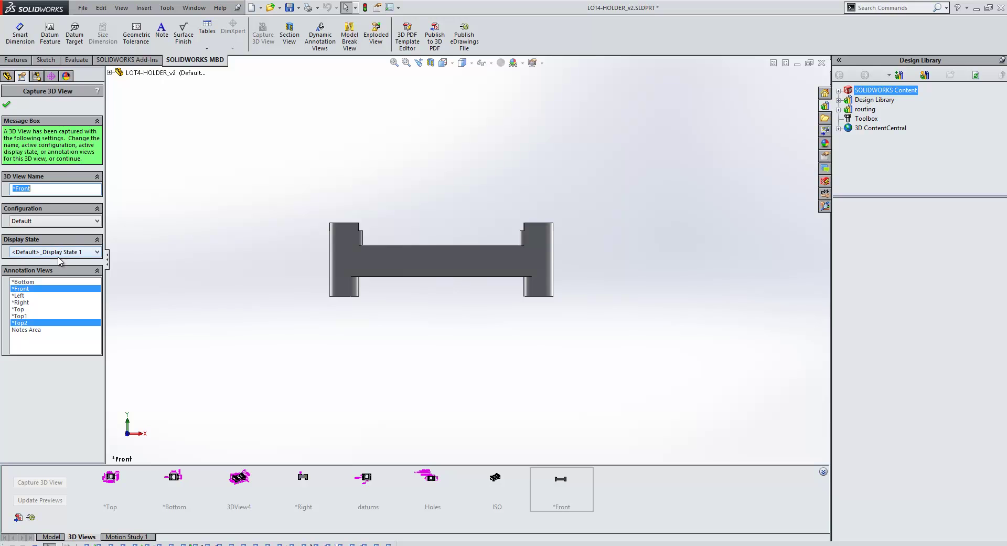
click(20, 303)
click(24, 329)
click(22, 323)
click(24, 330)
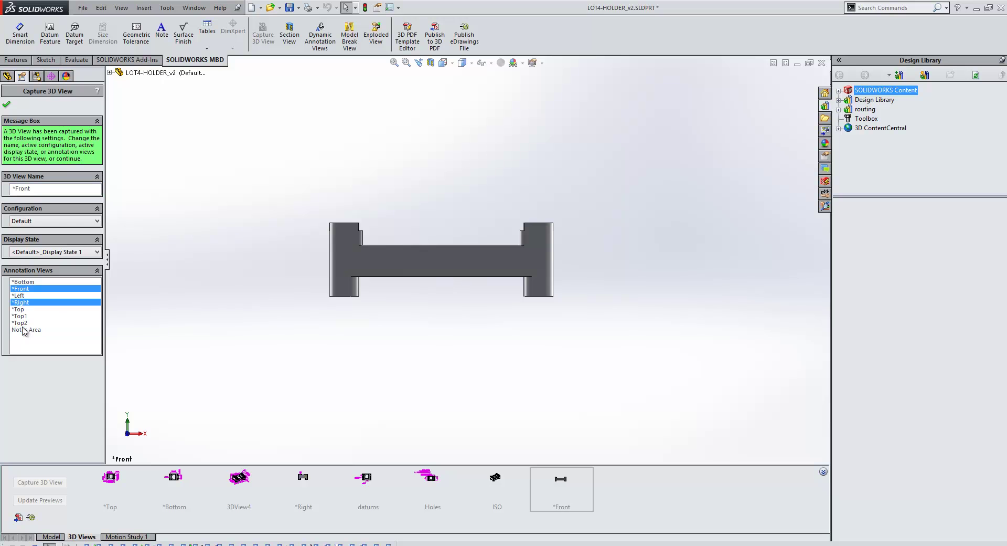
- Confirm the new *Front 3D view and return the model to isometric orientation
click(7, 106)
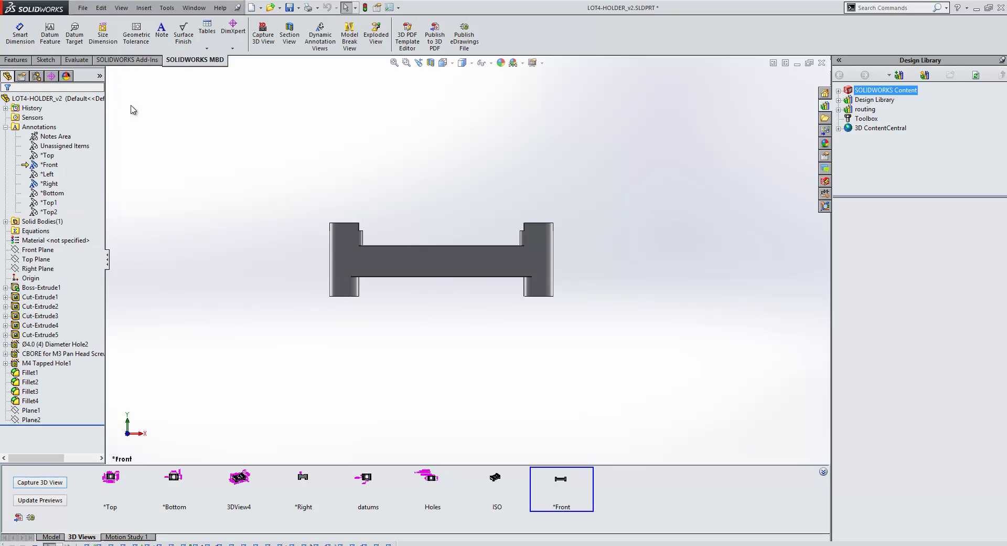
key(ctrl+7)
scroll(394, 330, down, 3)
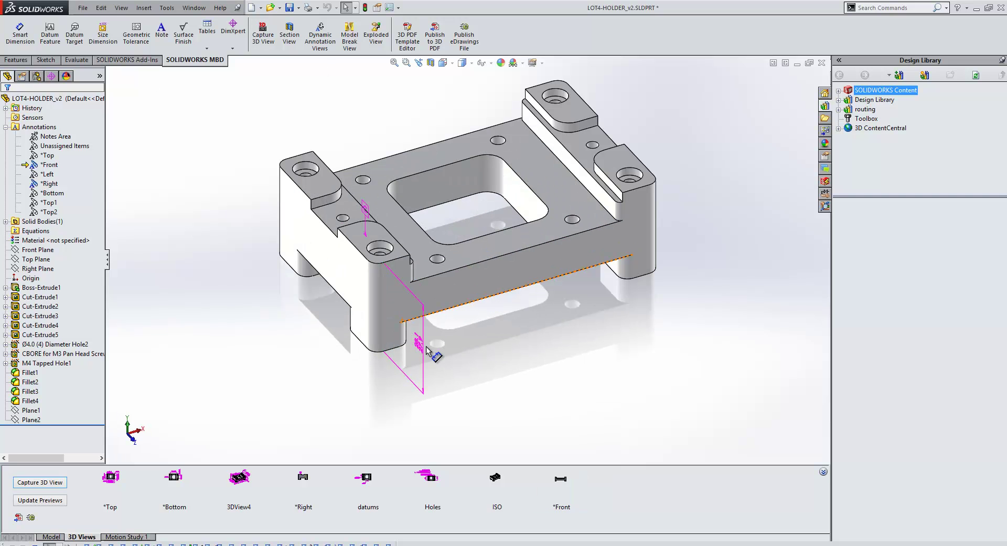
- Reassign the 28.1/27.9 height dimension to the *Front annotation view
click(368, 215)
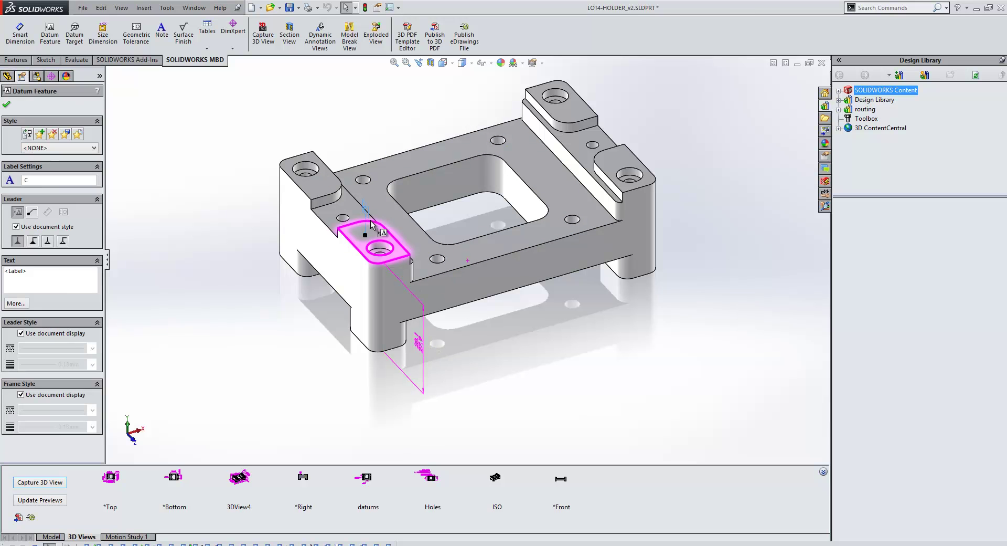
click(423, 342)
right_click(423, 342)
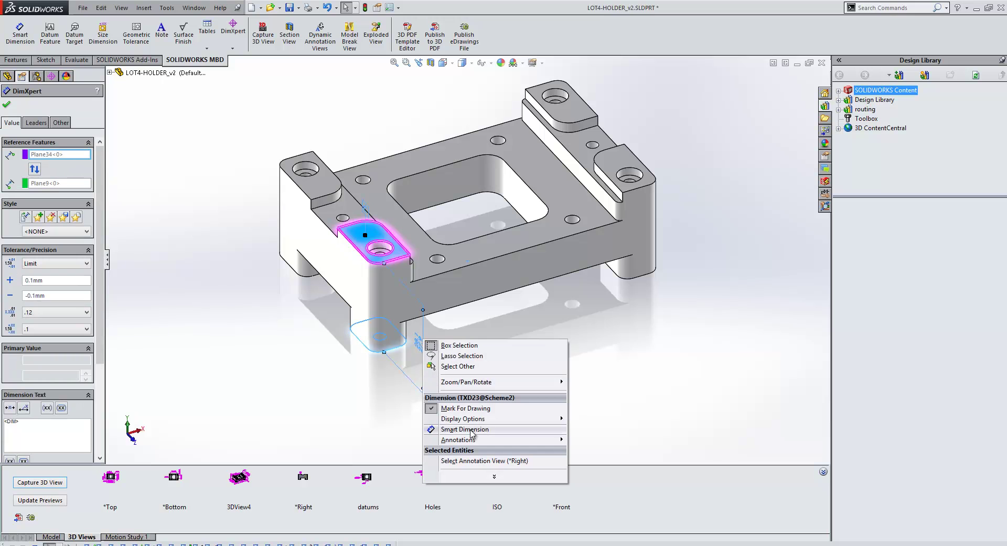
click(477, 461)
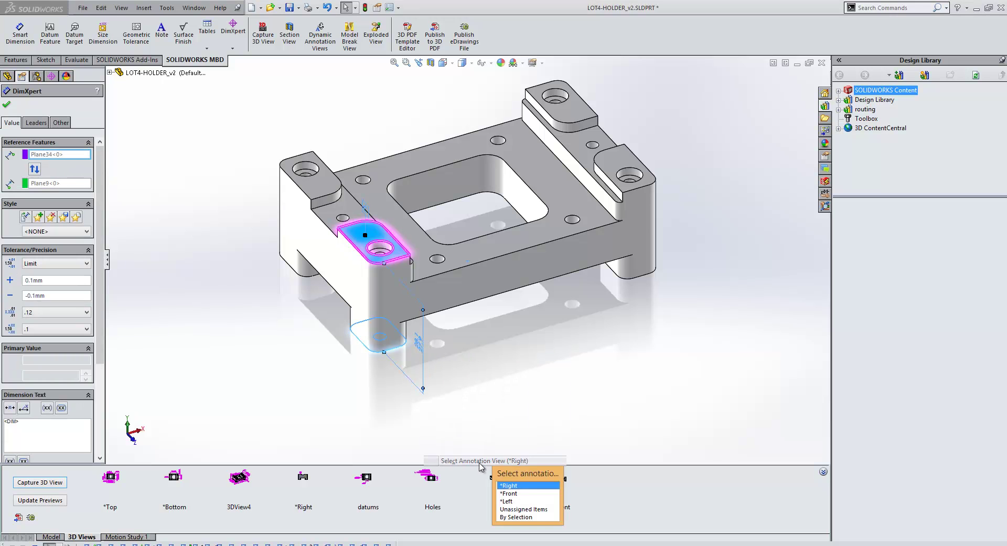
click(516, 499)
click(455, 388)
- Move the 28.1/27.9 dimension onto the front left edge beside datum C
click(489, 353)
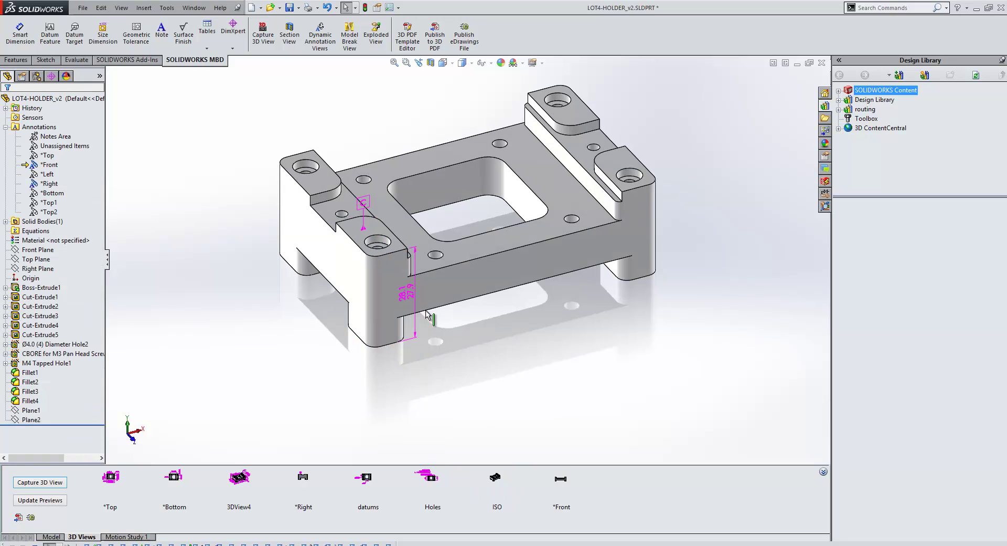
drag(381, 306, 346, 322)
click(491, 362)
middle_drag(487, 357, 430, 295)
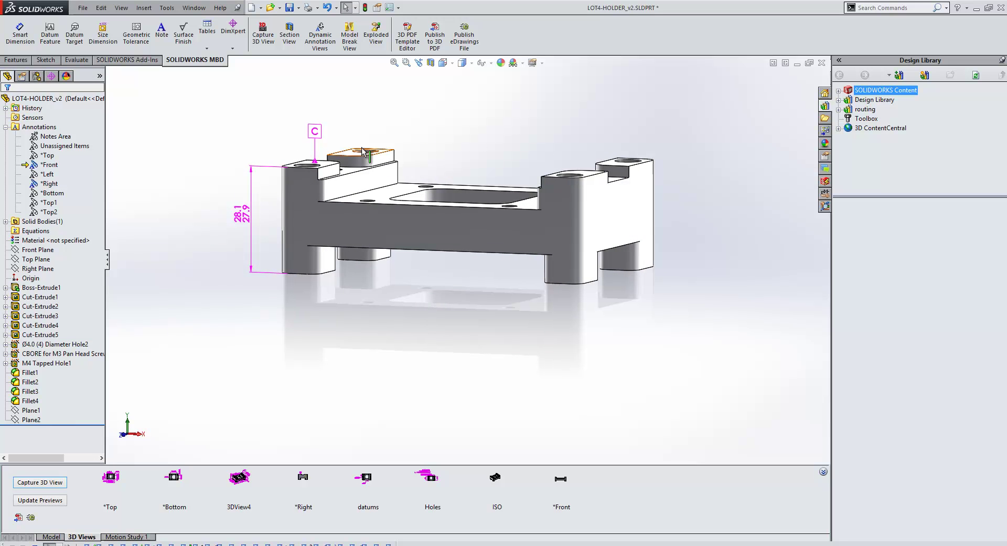
- Add DimXpert size dimensions 60 ±0.15 and 5.75 ±0.10 to the top notch
click(235, 46)
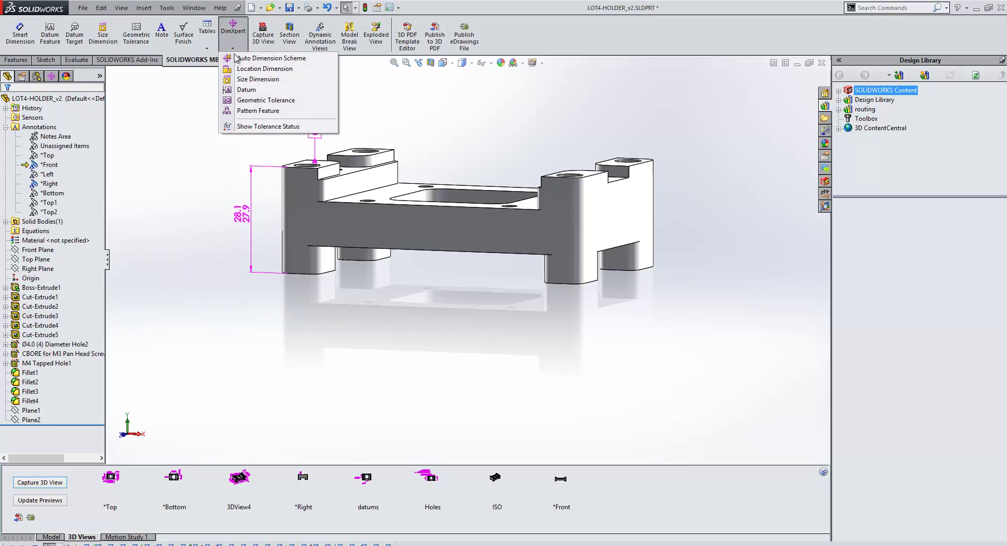
click(241, 79)
middle_drag(462, 123, 456, 157)
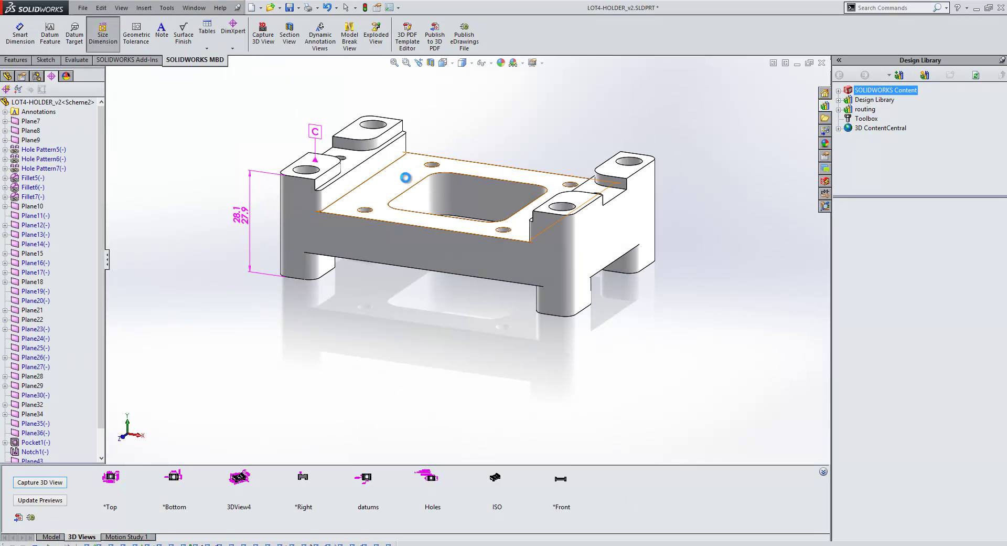
click(410, 176)
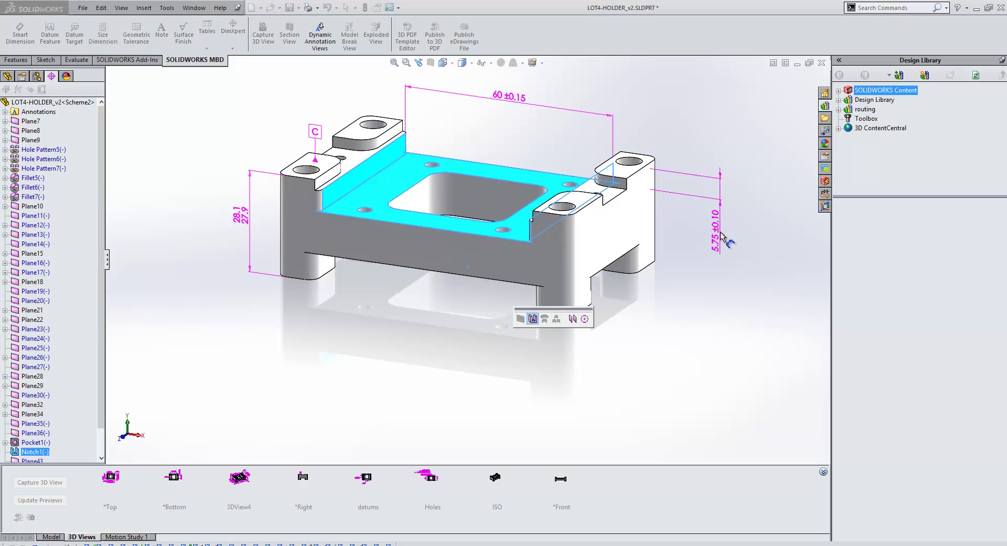
click(722, 233)
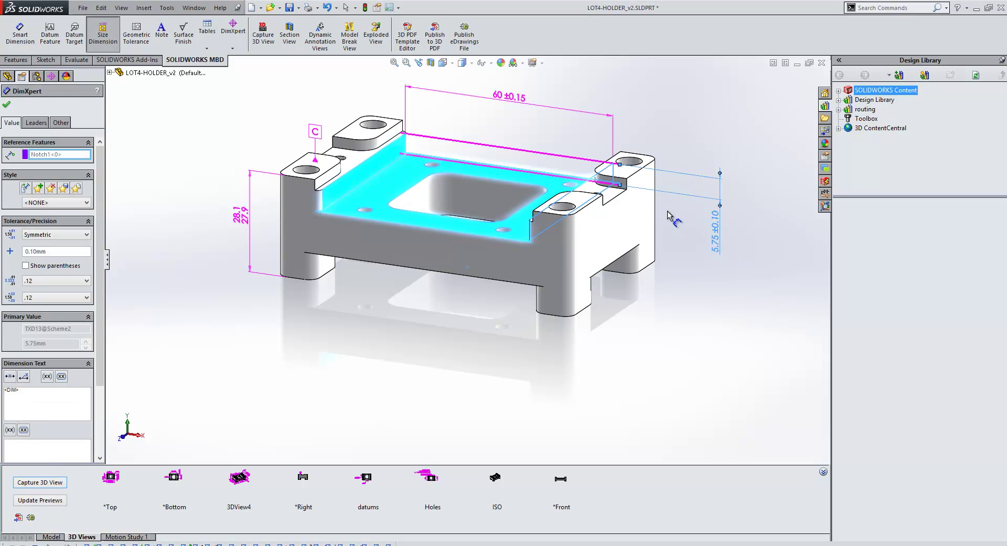
key(Escape)
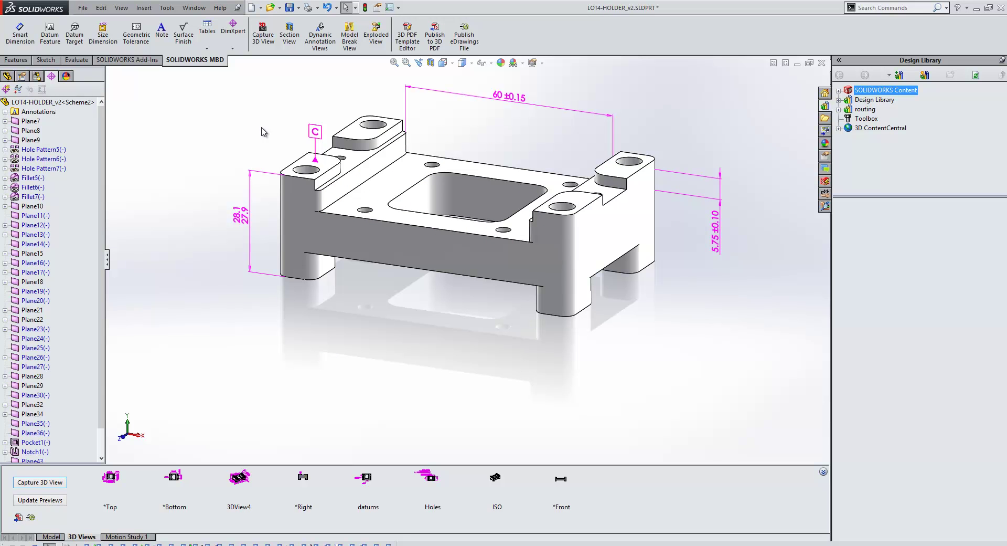
- Place a perpendicularity 0.50 tolerance referencing datum C on the side face
click(236, 47)
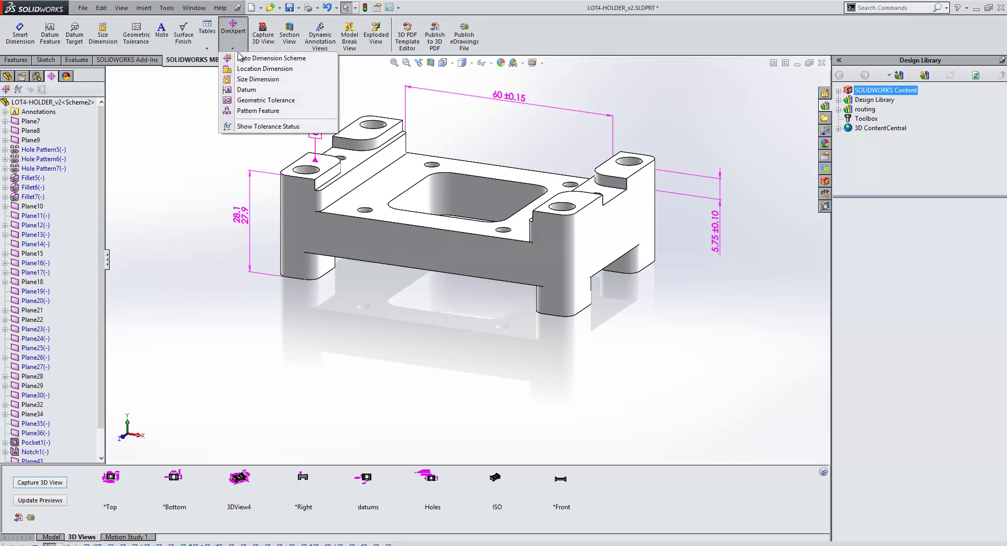
click(260, 99)
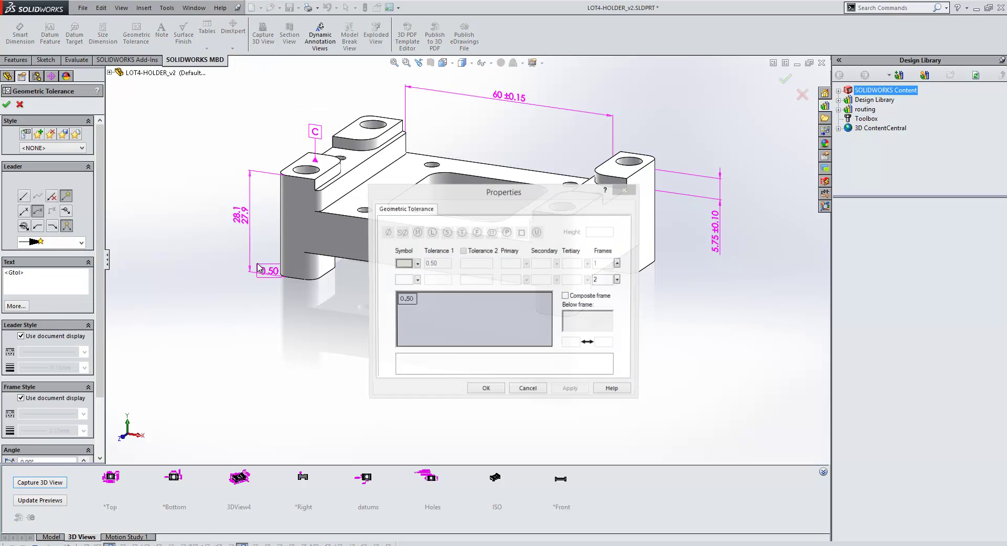
click(418, 265)
click(456, 292)
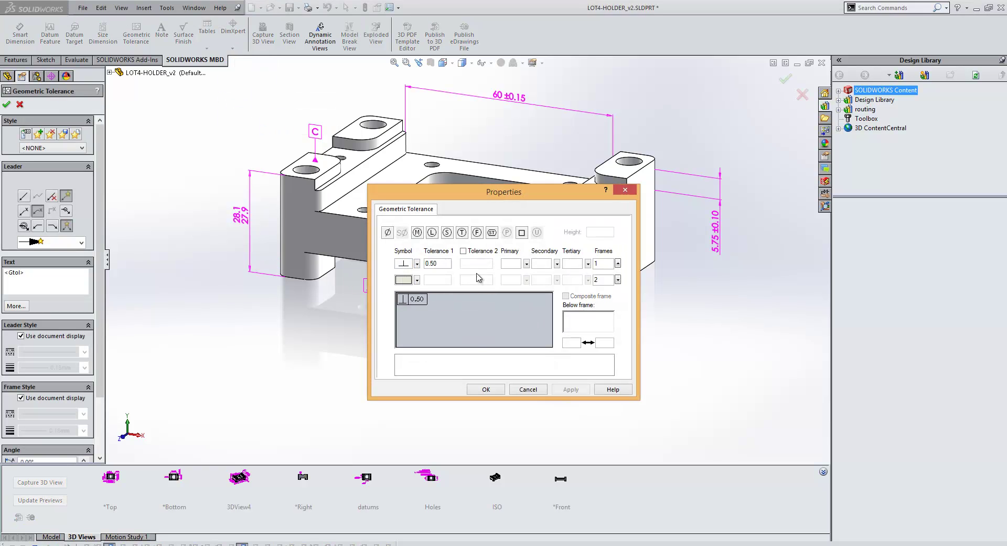
click(517, 263)
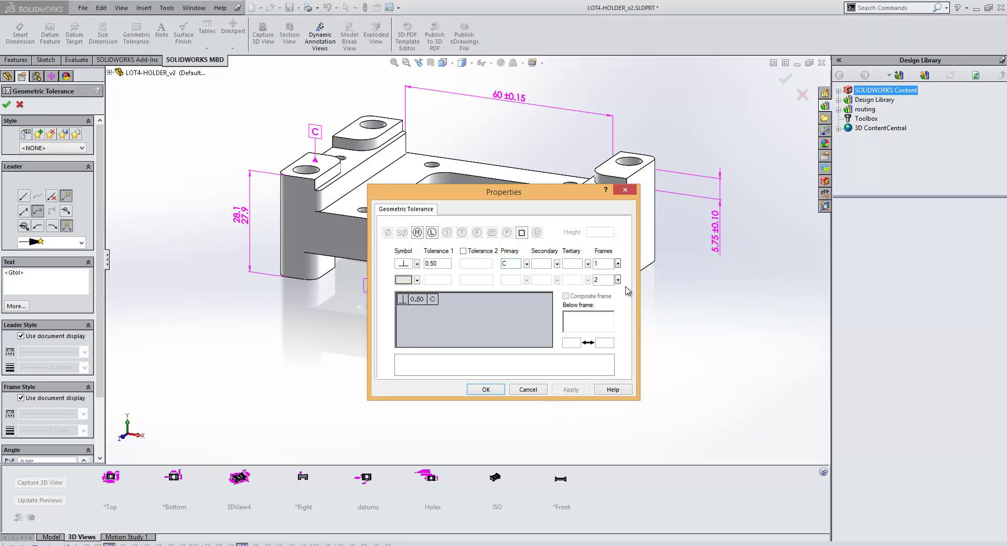
drag(507, 194, 250, 241)
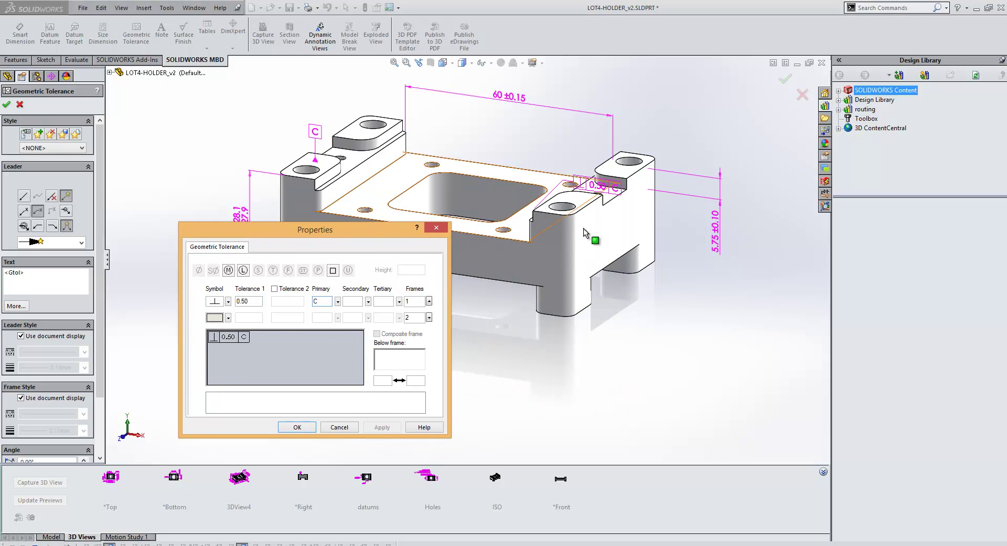
click(602, 253)
click(660, 308)
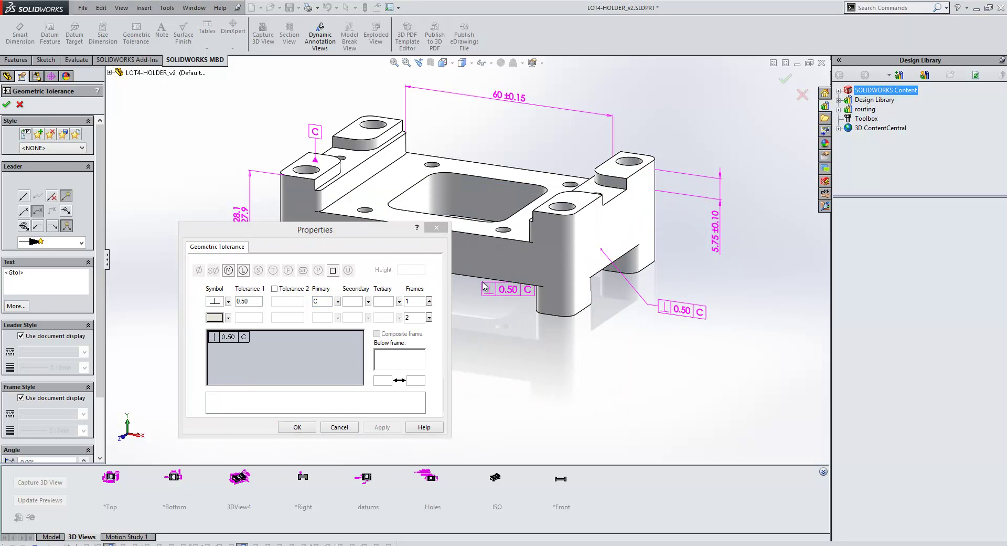
key(Escape)
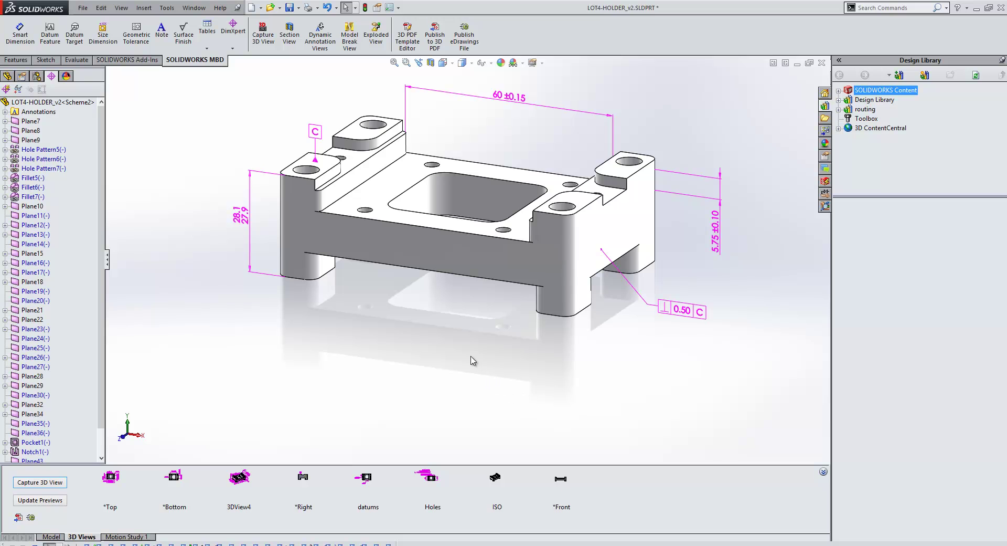
- Recapture the *Front 3D view showing the bracket with its new dimensions and tolerance
click(560, 478)
right_click(561, 486)
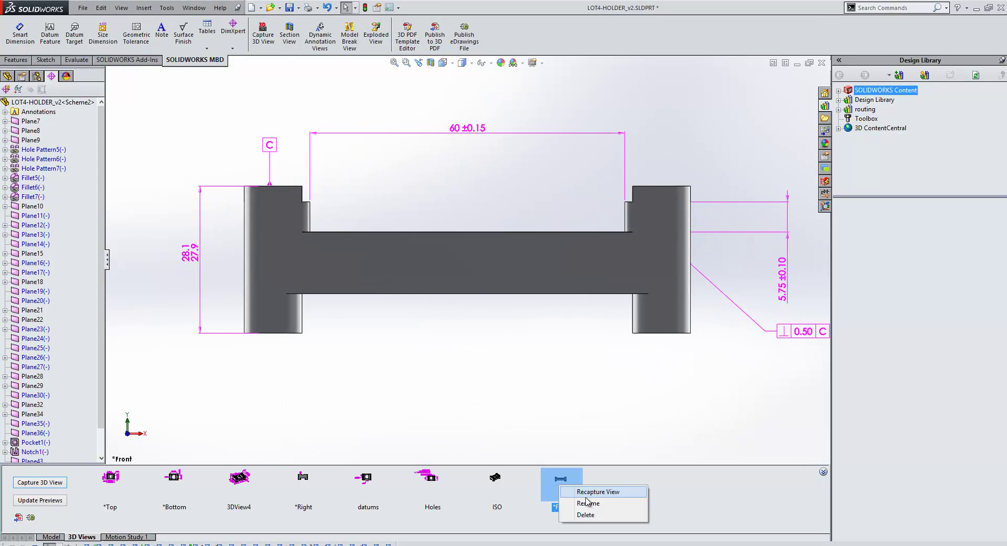
click(590, 491)
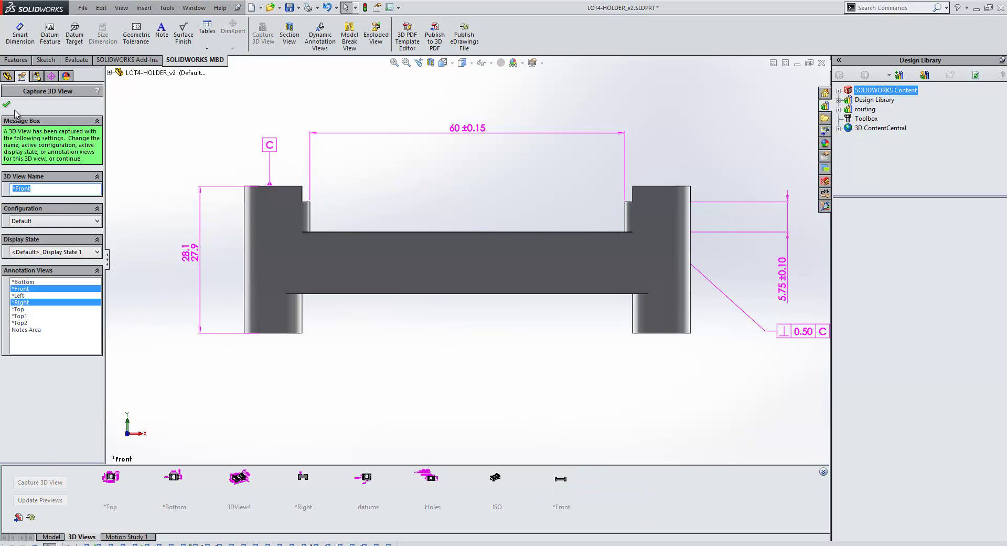
key(Return)
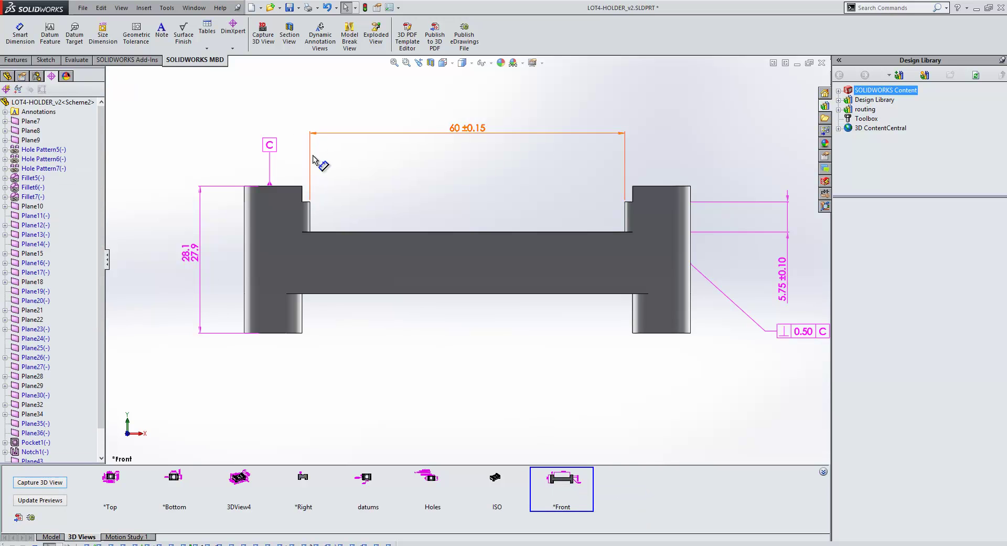
key(z)
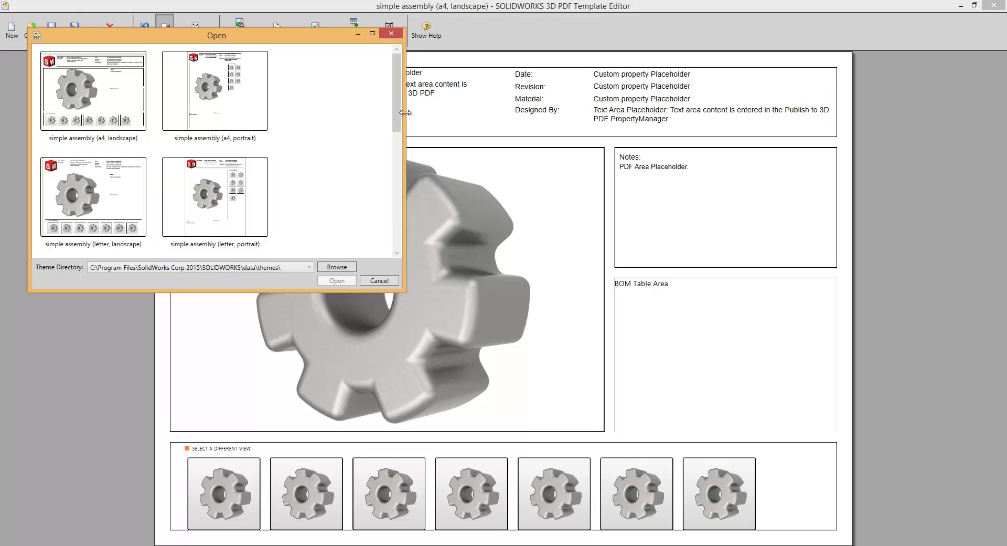
- Open the Template A4 Landscape theme in the 3D PDF Template Editor
drag(397, 113, 397, 229)
click(93, 199)
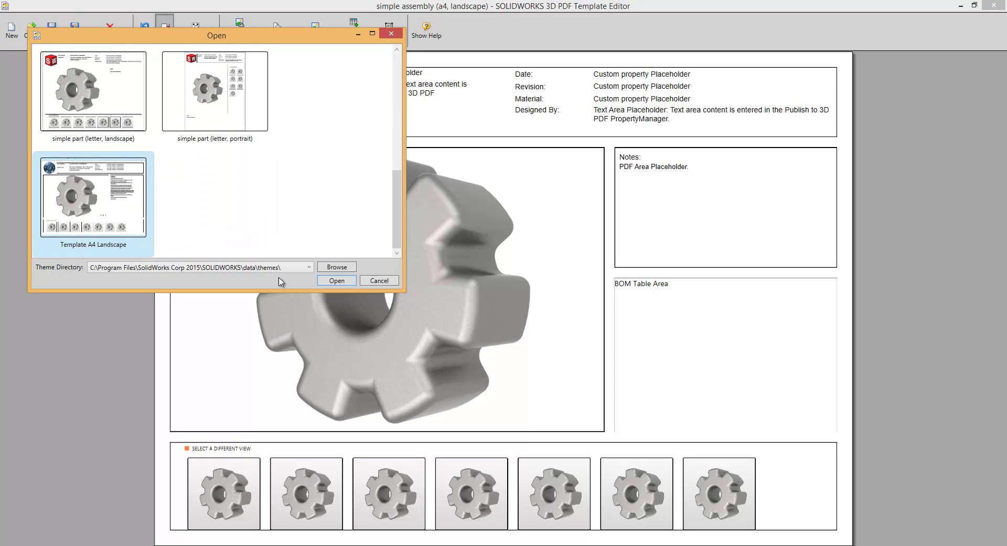
click(336, 281)
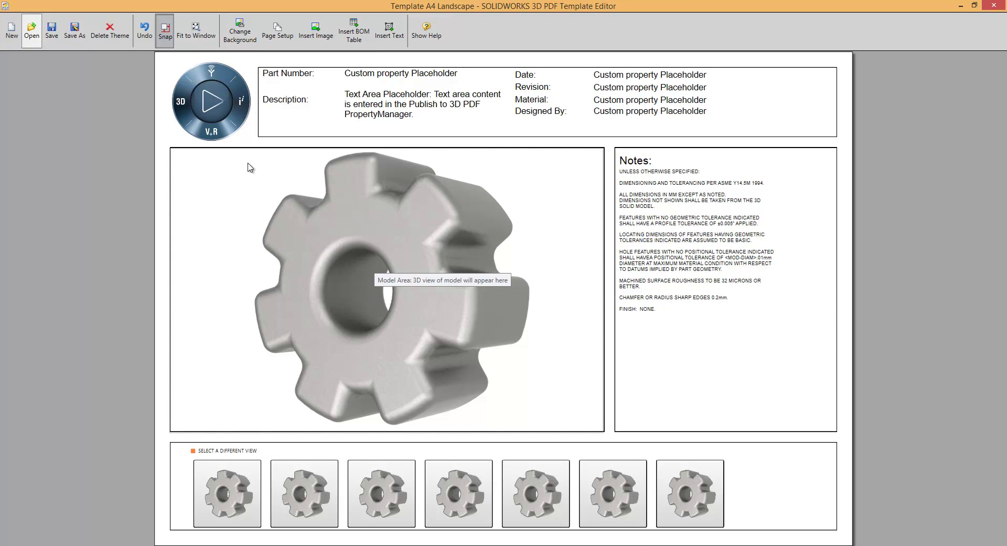
- Inspect the compass logo, 3D model area, Notes box and Part Number placeholder
click(218, 104)
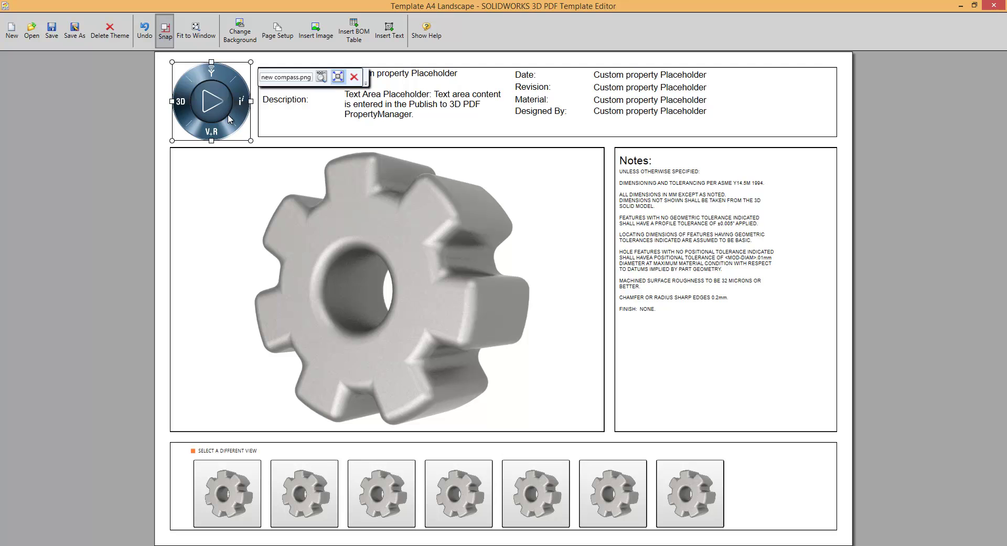
click(224, 366)
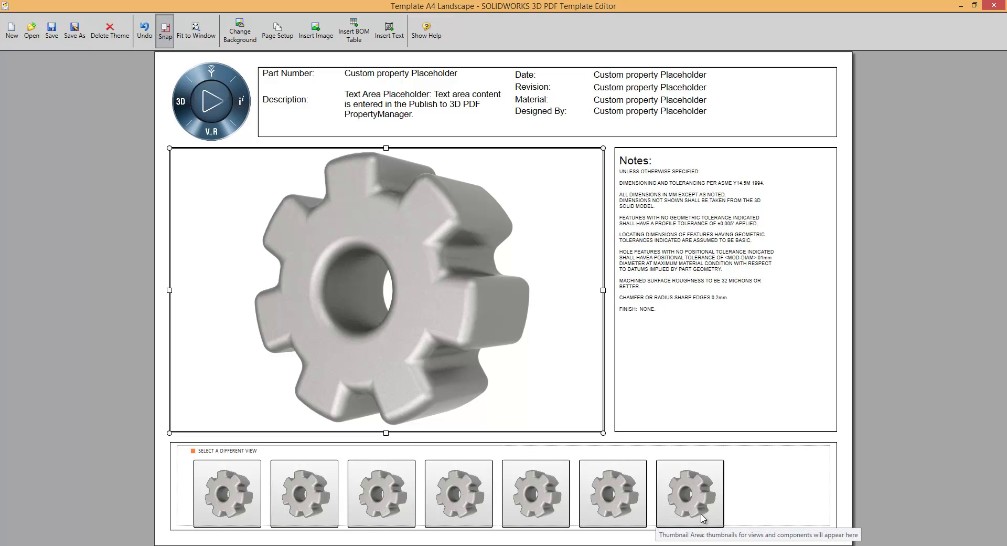
click(702, 297)
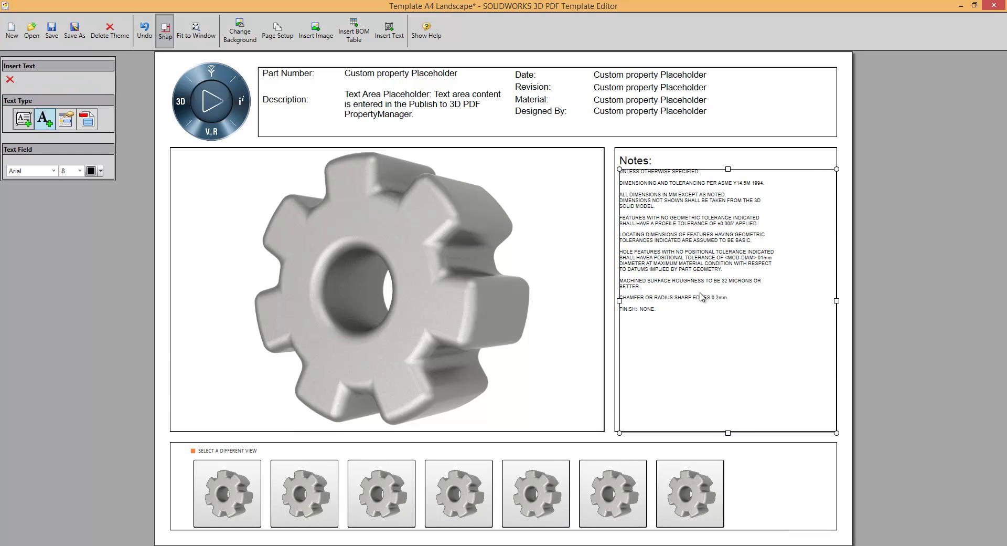
click(390, 80)
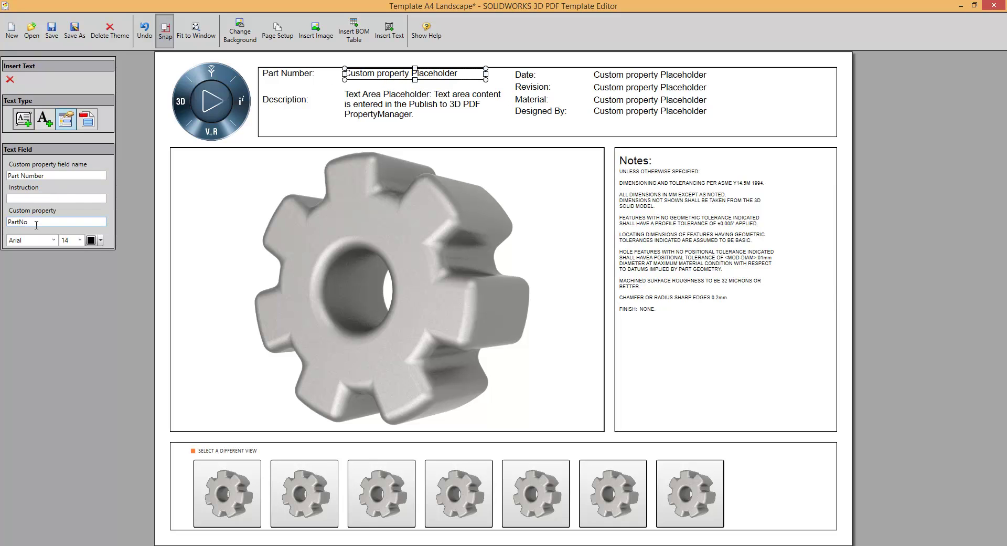
drag(31, 222, 17, 223)
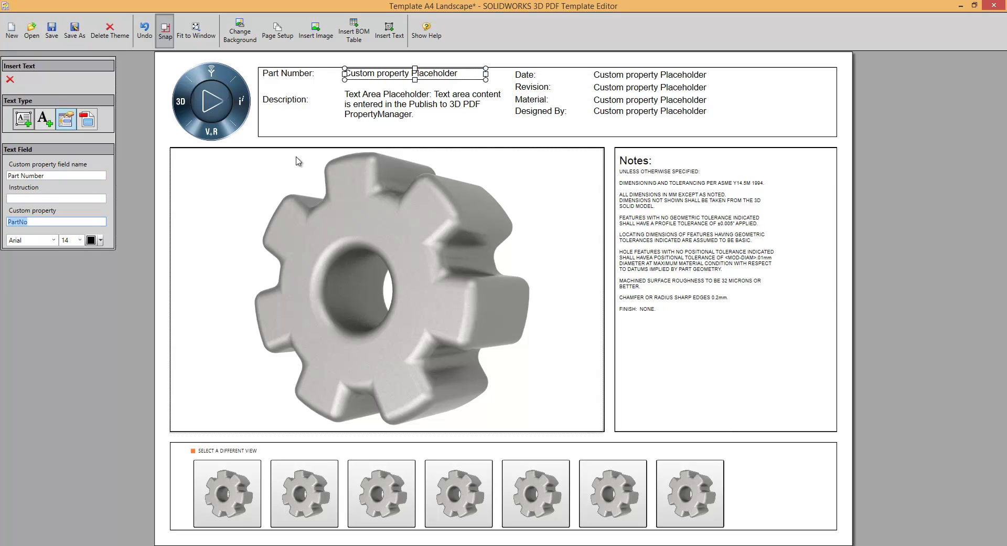
- Delete the Designed By placeholder, then close the editor discarding changes
click(621, 113)
drag(43, 224, 1, 234)
click(10, 80)
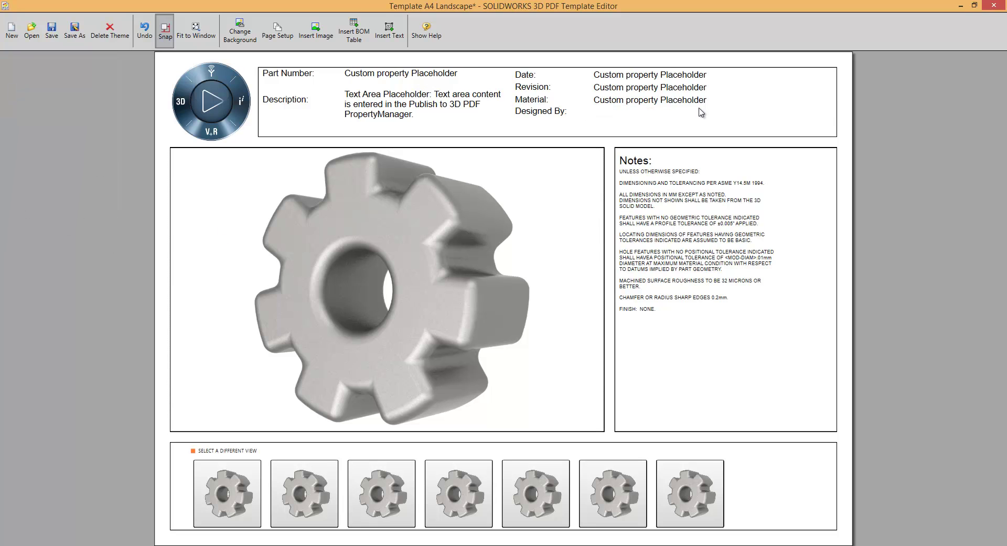
click(999, 5)
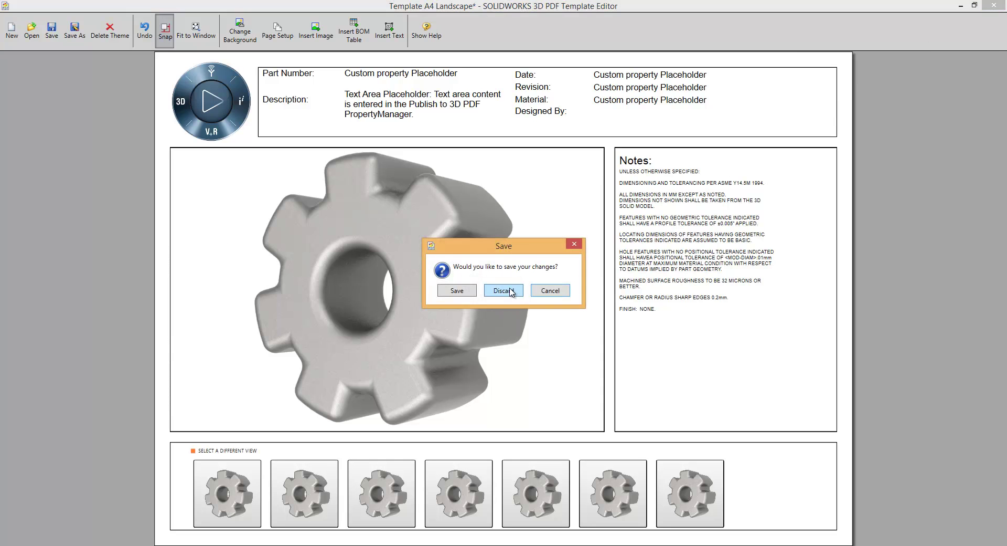
click(503, 290)
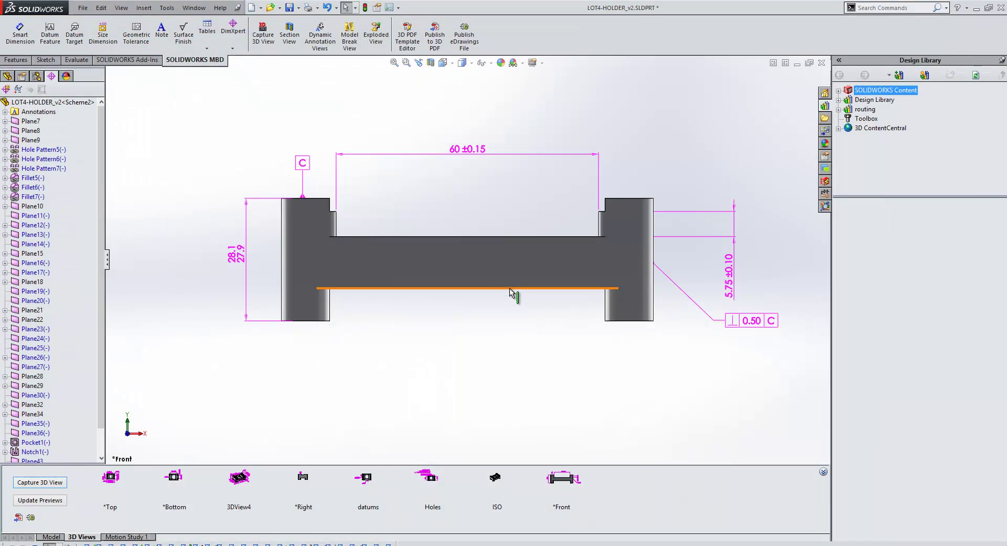
- Start Publish to 3D PDF with the Template A4 Landscape theme and all saved views included
click(435, 42)
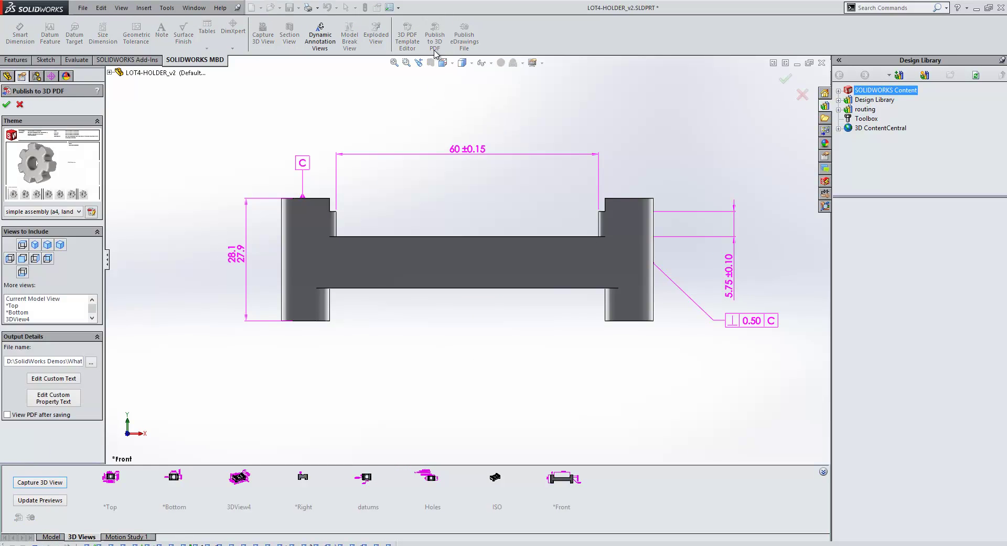
click(69, 212)
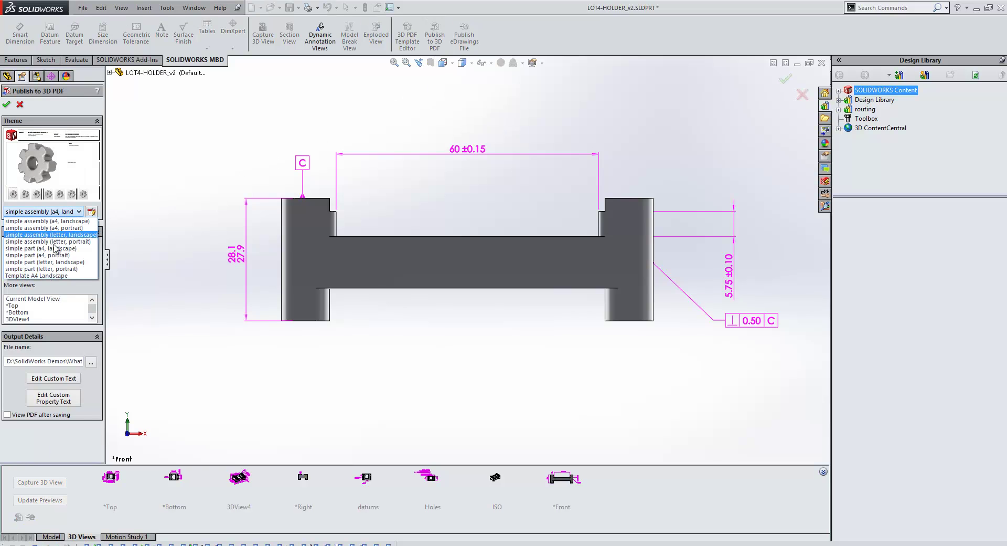
click(46, 278)
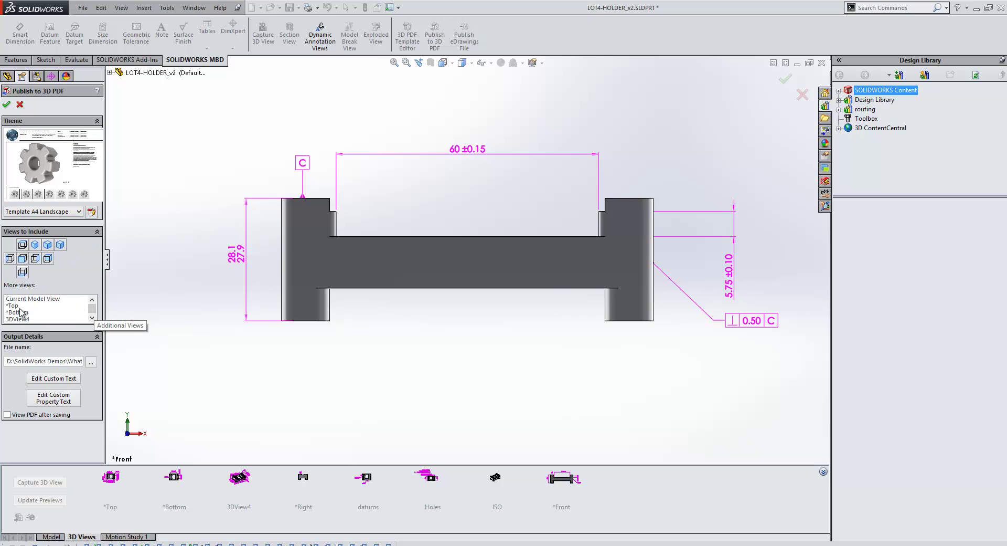
drag(16, 306, 69, 323)
click(92, 318)
click(92, 318)
click(92, 317)
click(92, 317)
drag(15, 303, 19, 319)
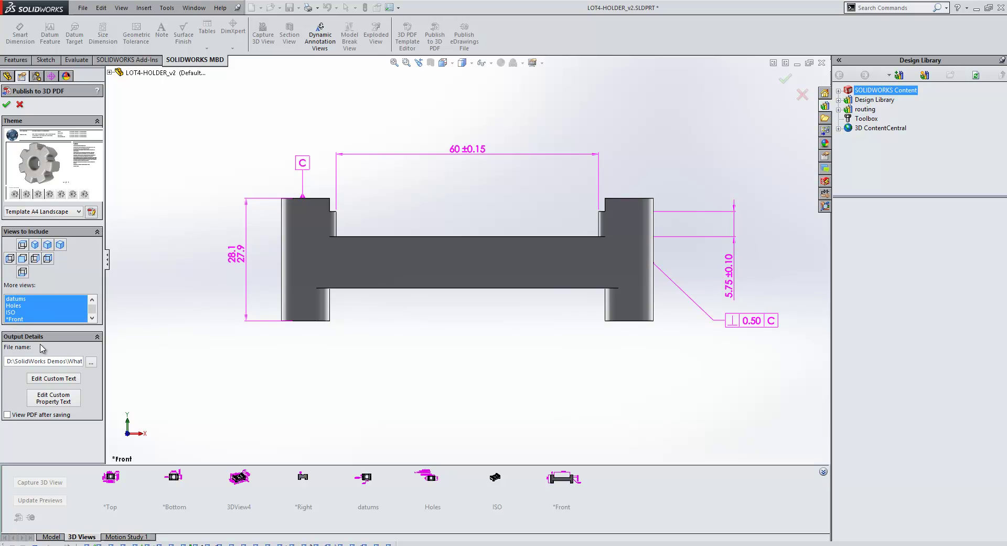
- Enter 'Interface Bracket' as the description, review custom properties, and publish the PDF
click(72, 380)
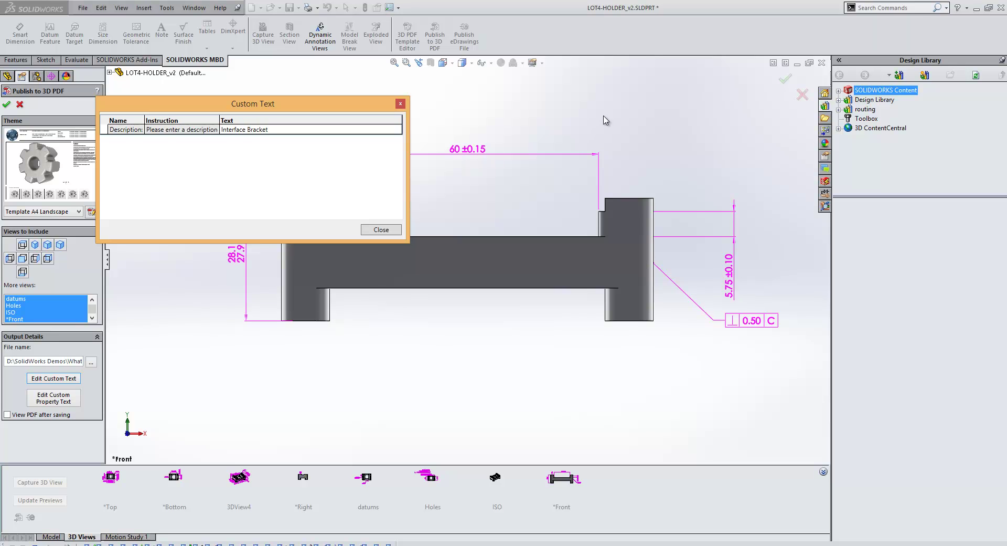
click(381, 229)
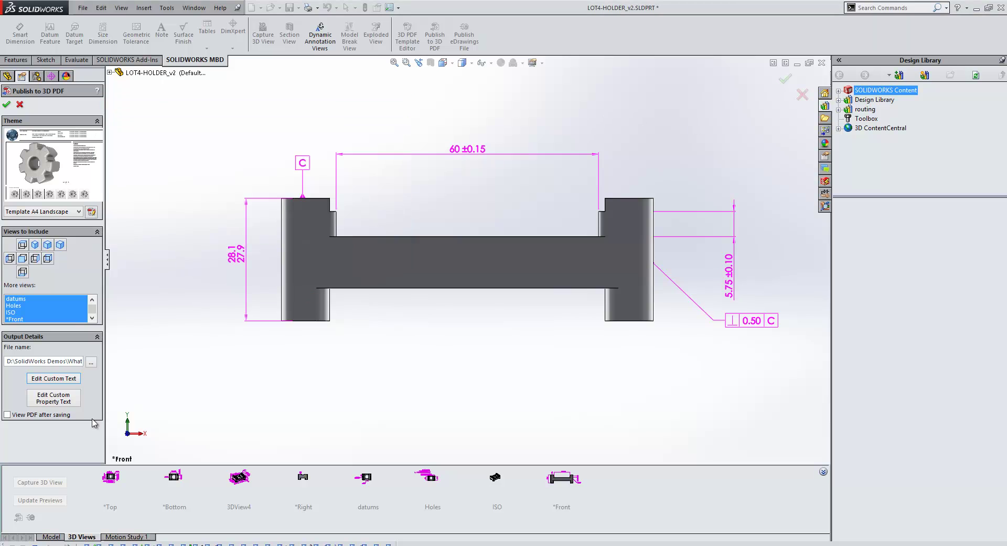
click(63, 403)
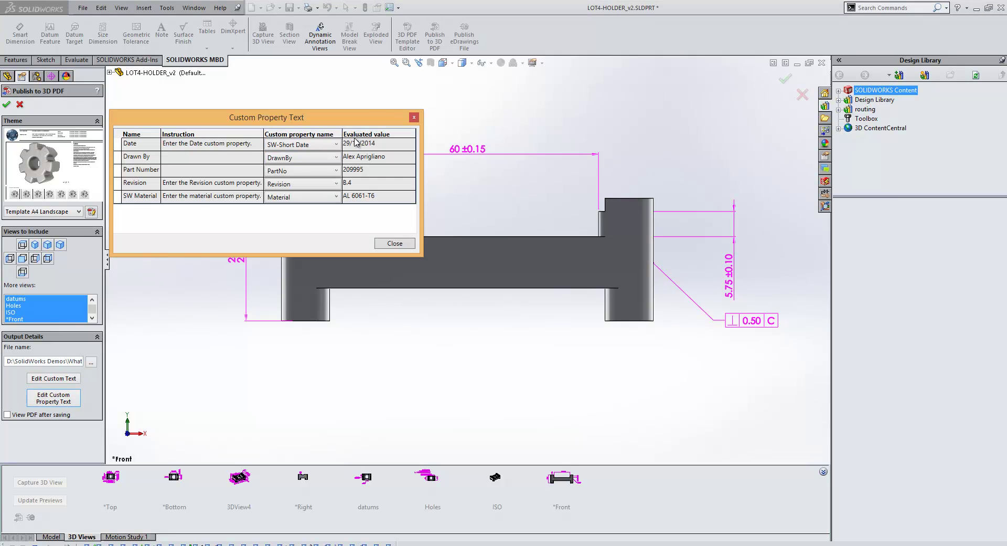
click(414, 119)
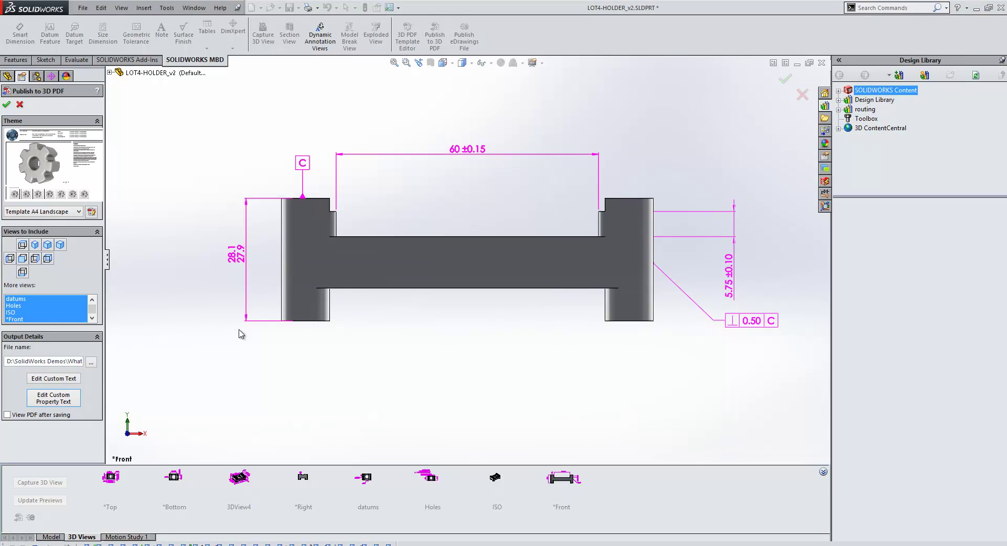
click(7, 103)
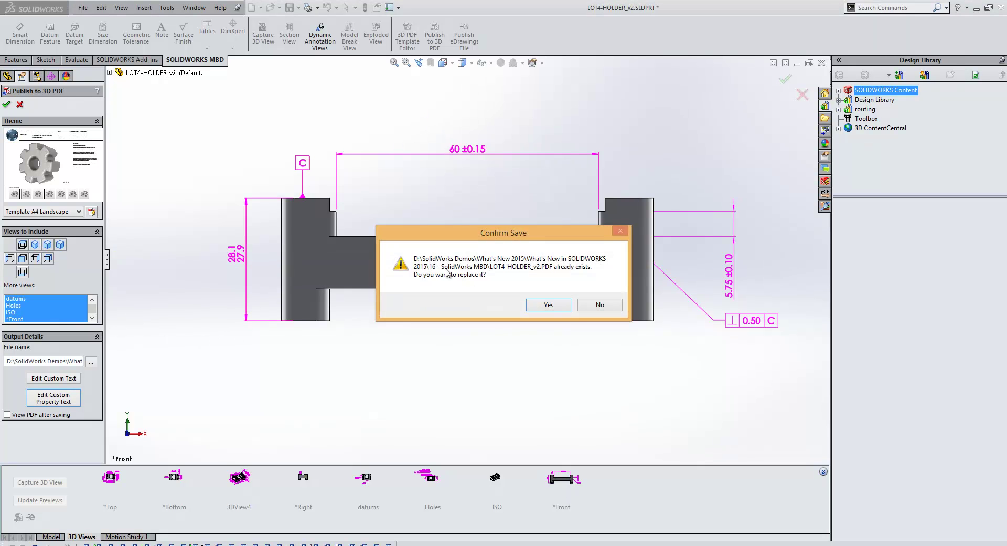
- Overwrite LOT4-HOLDER_v2.PDF so the new 3D PDF opens in Adobe Reader
click(560, 305)
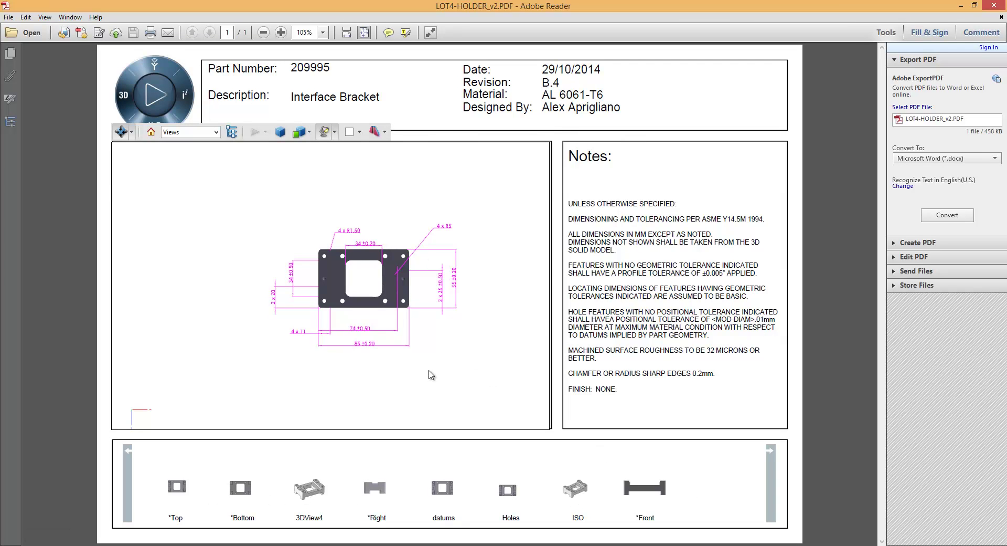
- Tilt the bracket, then step through the saved views: *Bottom, *Right, 3DView4, datums, Holes, ISO and *Front
drag(431, 375, 413, 395)
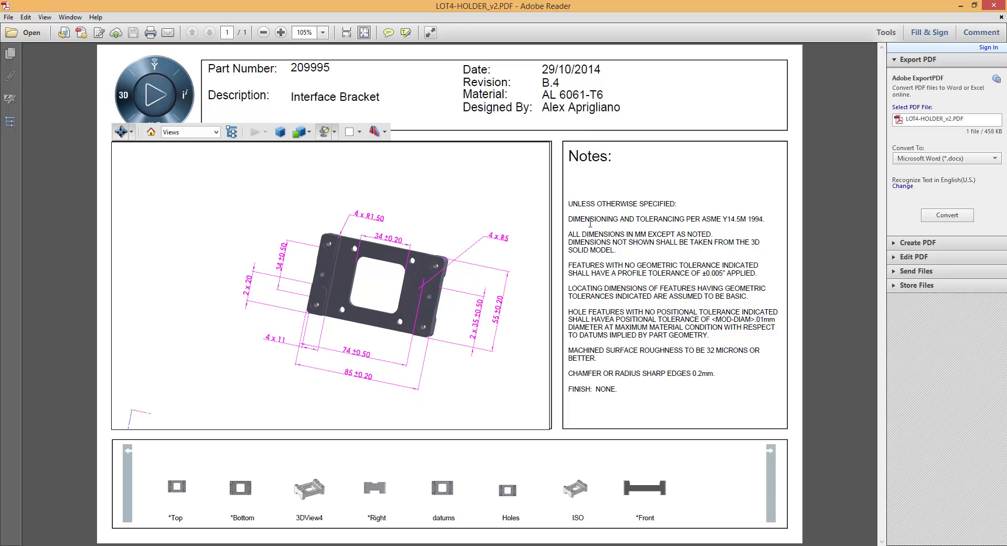
click(252, 505)
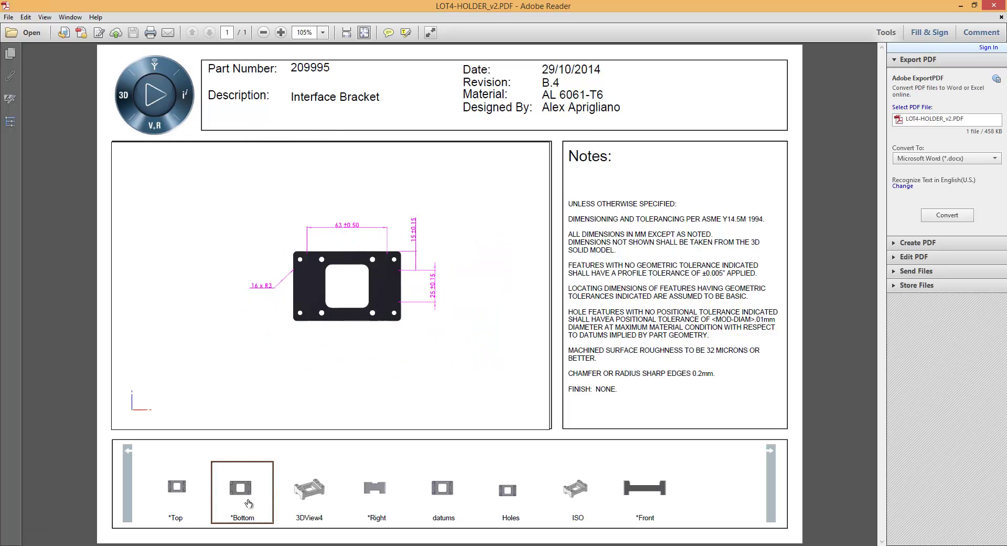
click(351, 505)
click(322, 502)
click(457, 506)
click(505, 504)
click(567, 503)
click(644, 490)
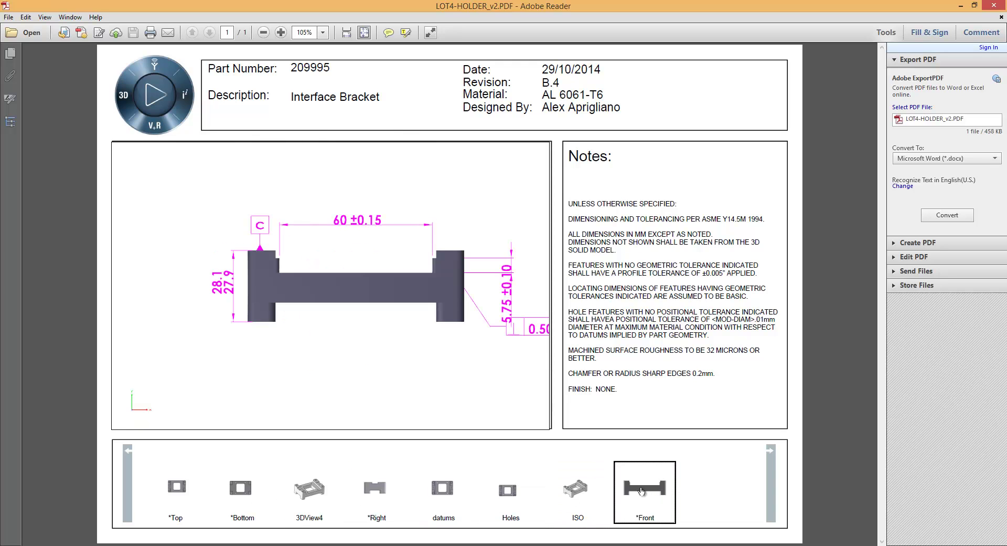
- Zoom in and rotate the Front view to reveal the top, highlighting the 28.1/27.9 dimension
mouse_move(147, 344)
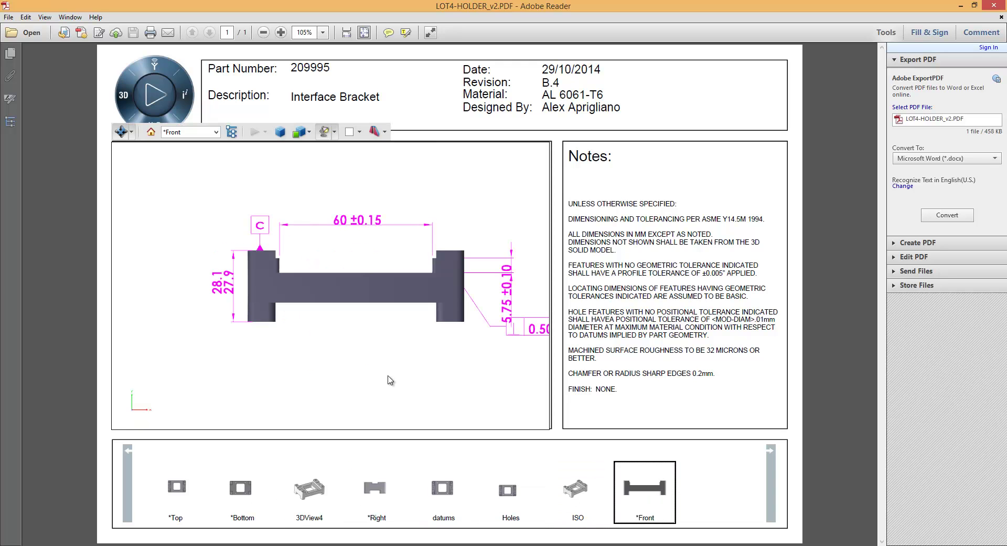
scroll(389, 380, up, 1)
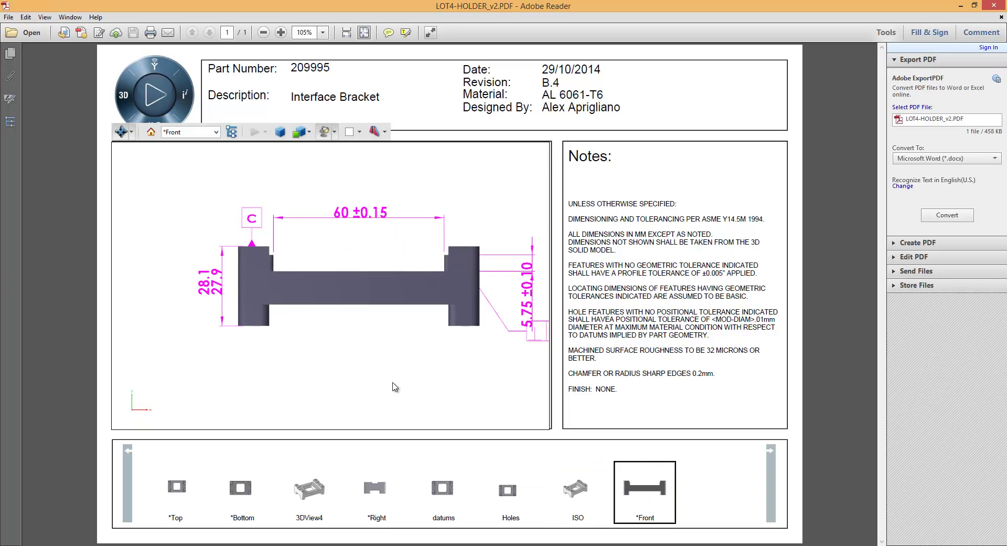
drag(328, 369, 219, 329)
click(213, 307)
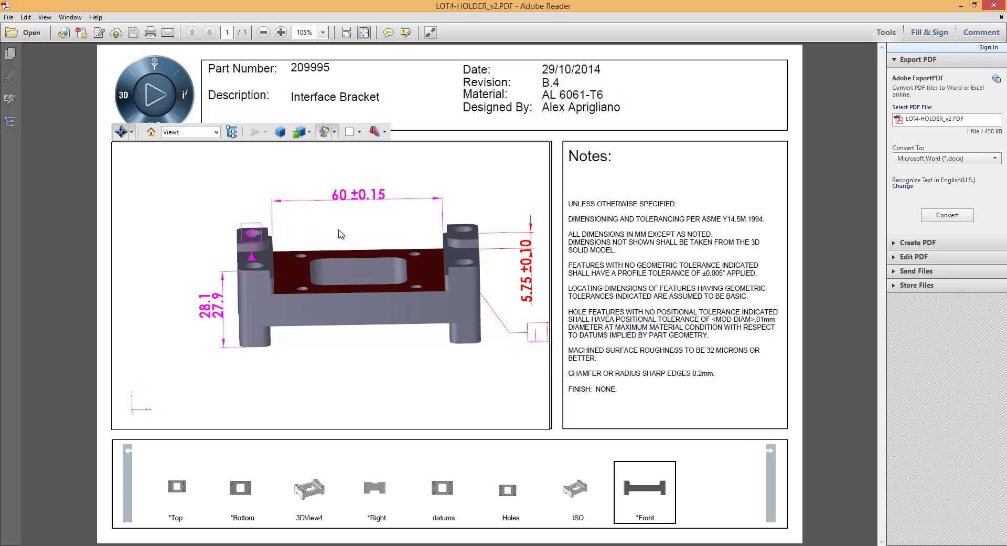
drag(342, 366, 335, 360)
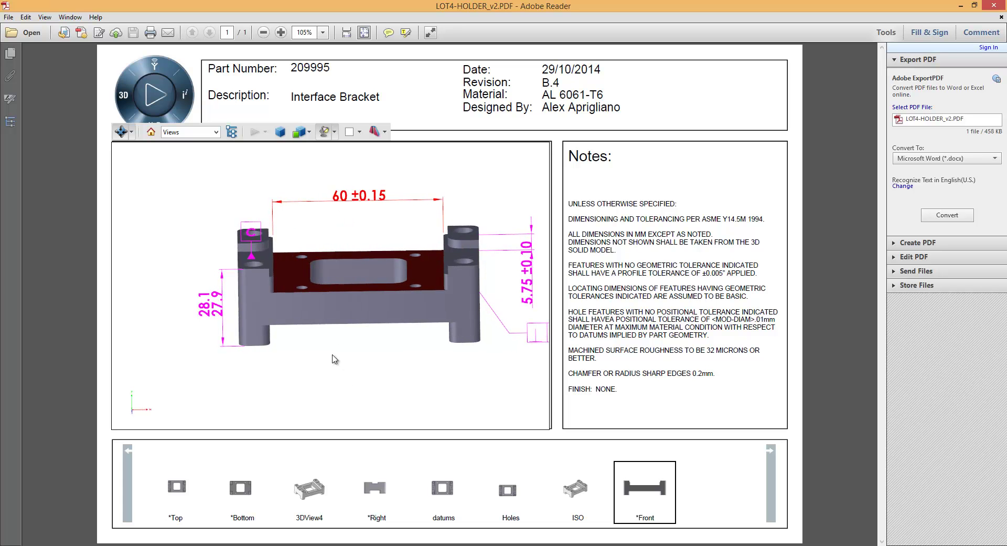
- Close Adobe Reader and the Open dialog, then publish LOT4-HOLDER as an eDrawings file
click(995, 6)
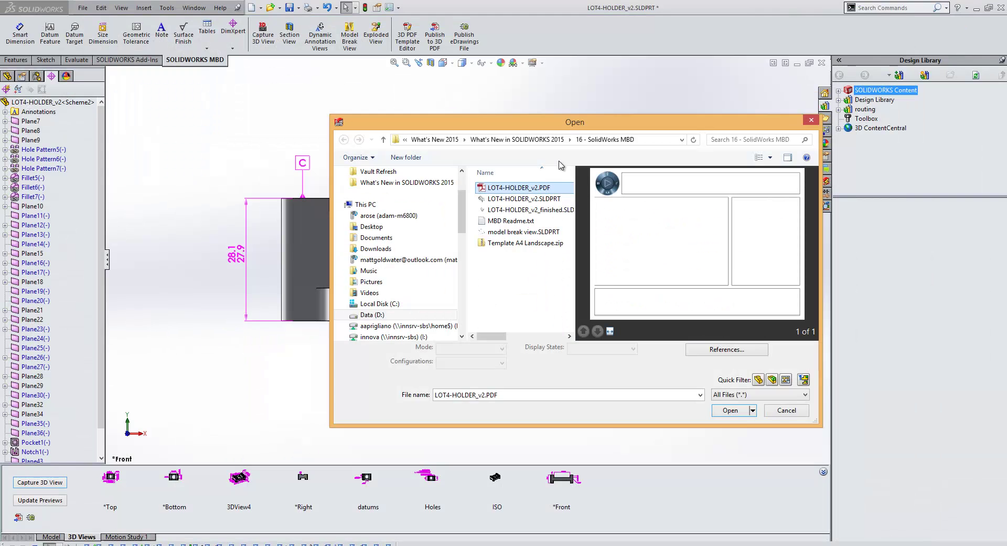
click(811, 120)
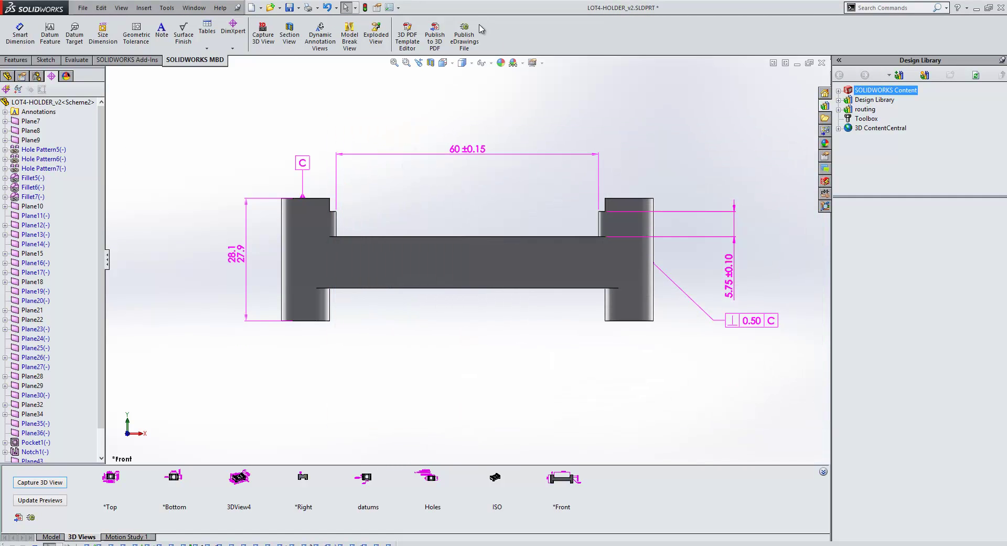
click(465, 35)
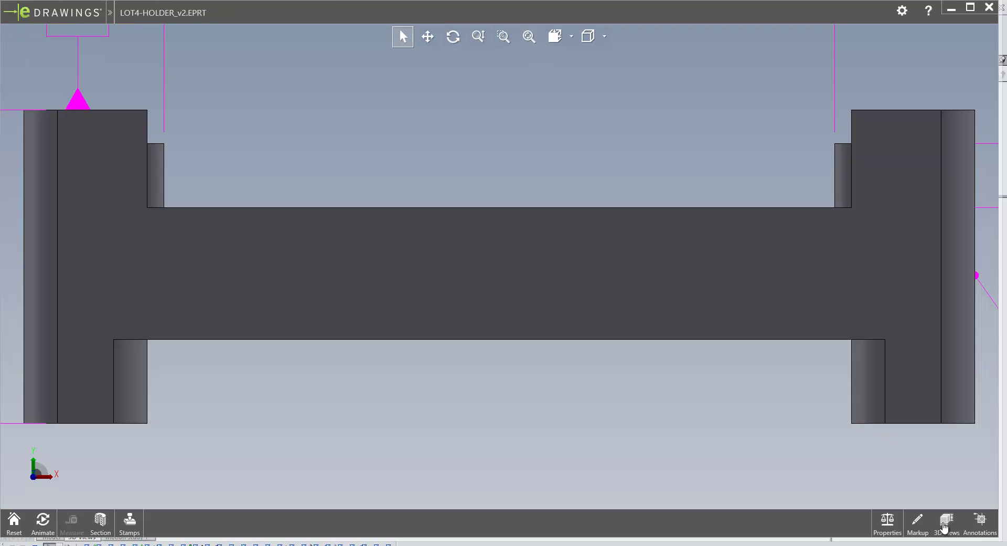
- In eDrawings, display the part's saved dimensioned *Front 3D view, then close the viewer
click(947, 522)
click(377, 481)
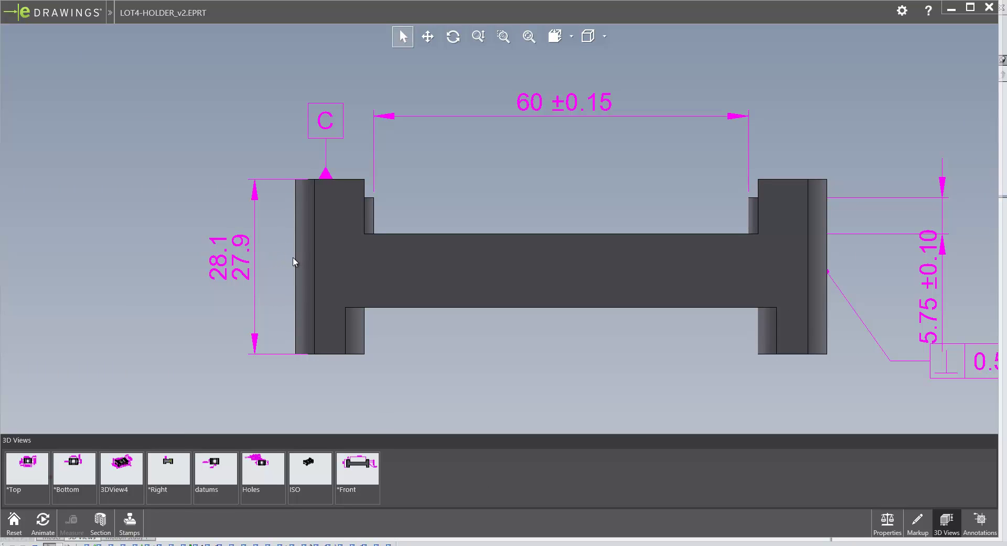
click(989, 7)
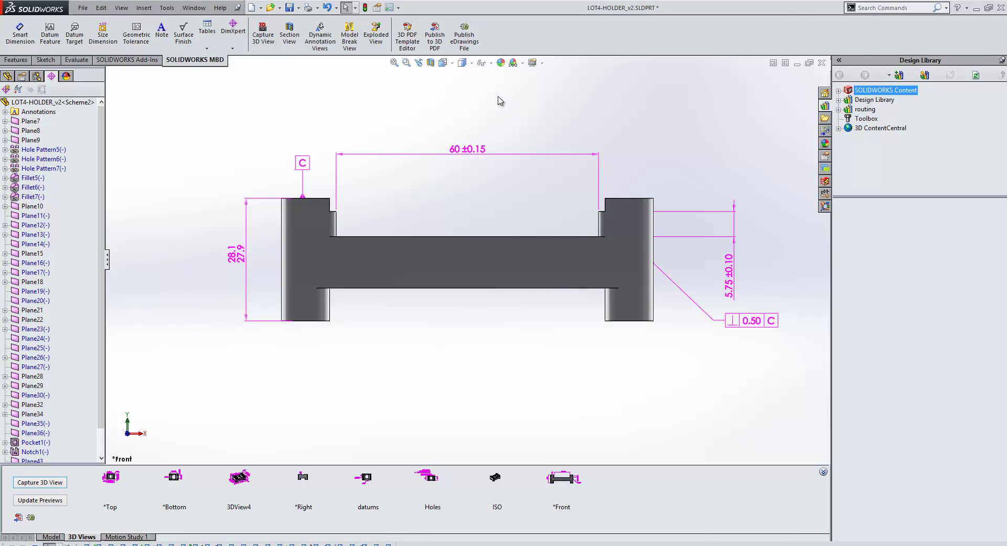
- Switch to model break view.SLDPRT and cycle through its Top, Side, Foot, Gusset and Top -MBV views
key(ctrl+Tab)
click(562, 293)
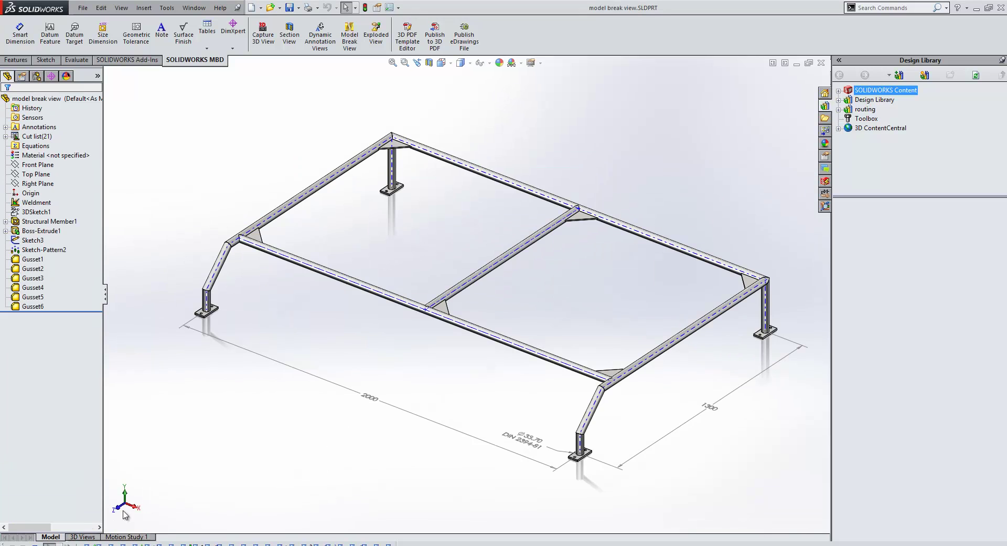
click(81, 537)
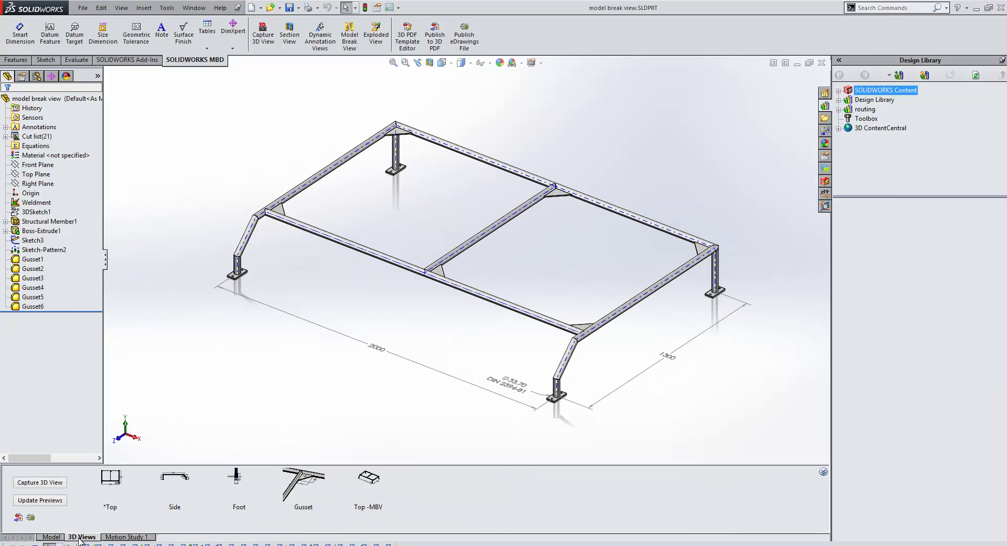
click(114, 487)
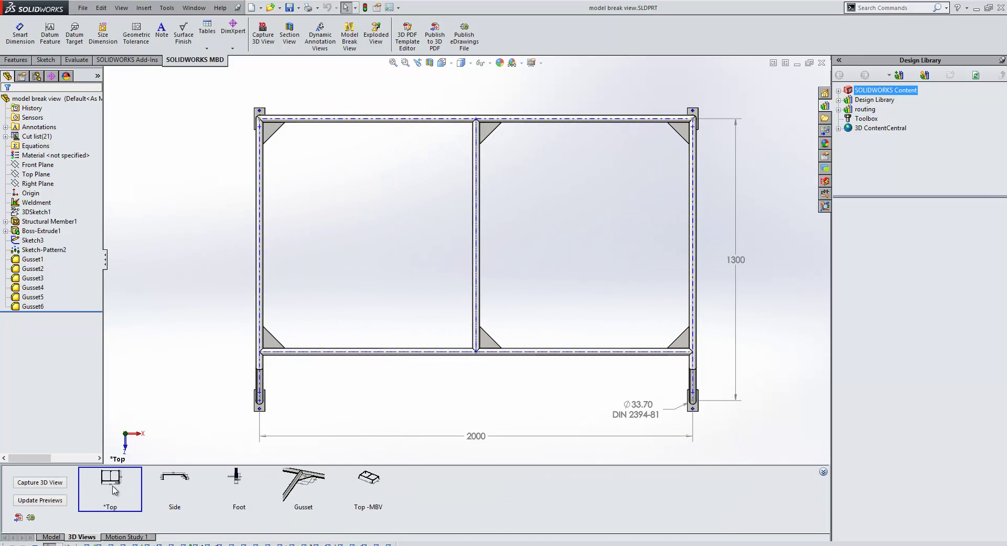
click(174, 484)
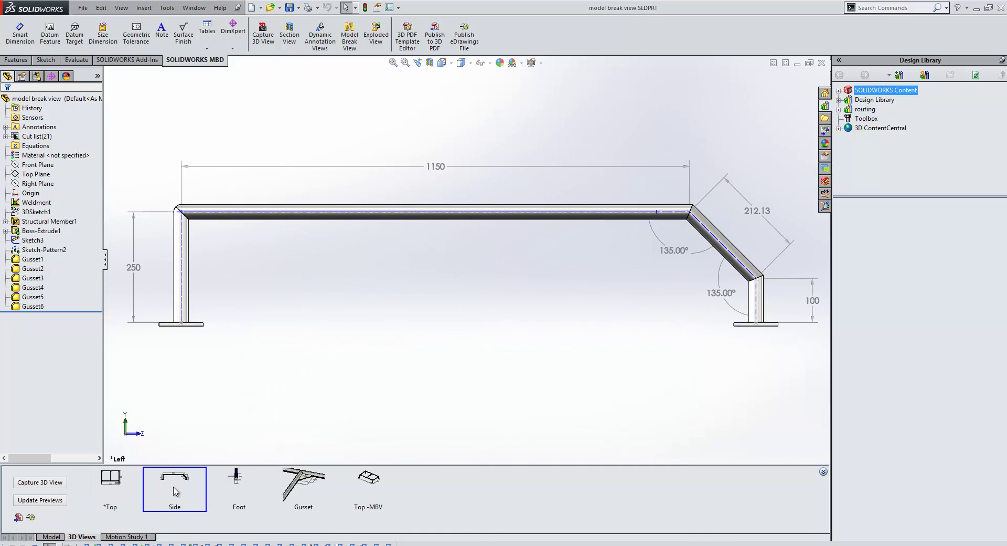
click(243, 492)
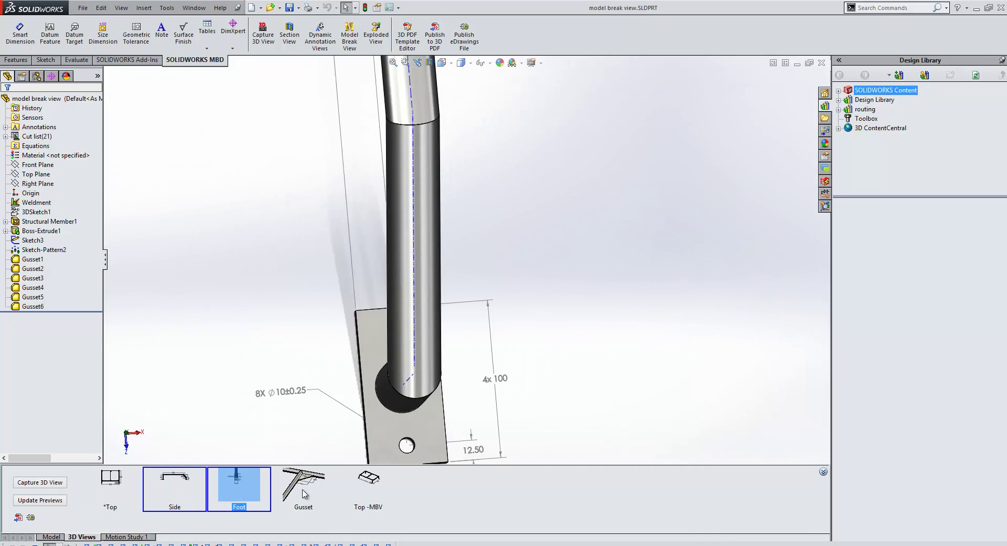
click(302, 487)
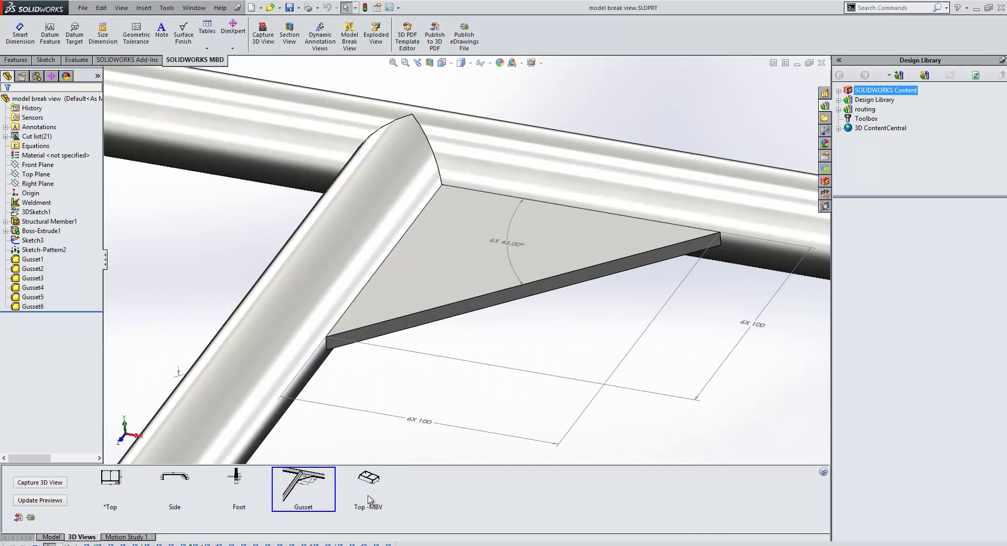
click(369, 498)
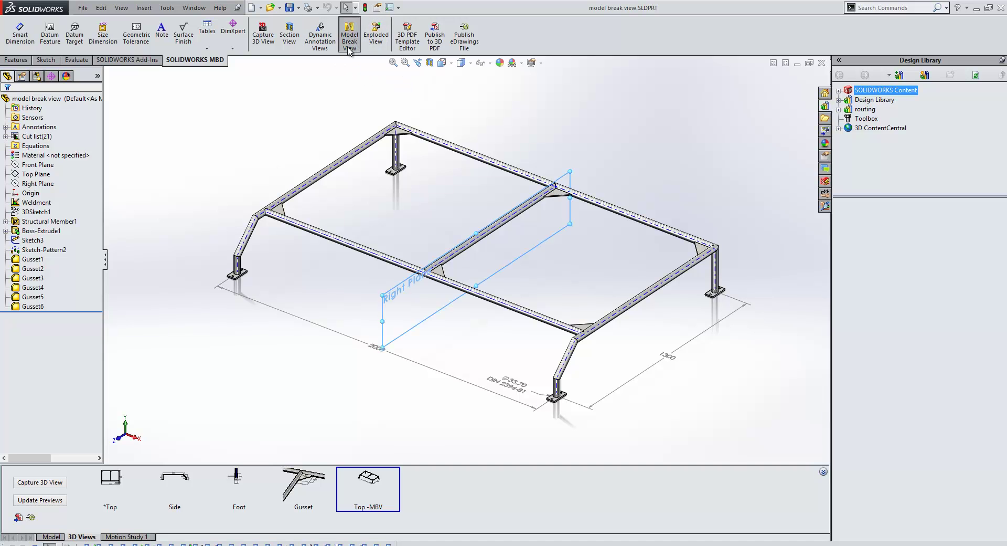
- Start a model break view and apply a first break cutting out a section of the rails
click(349, 38)
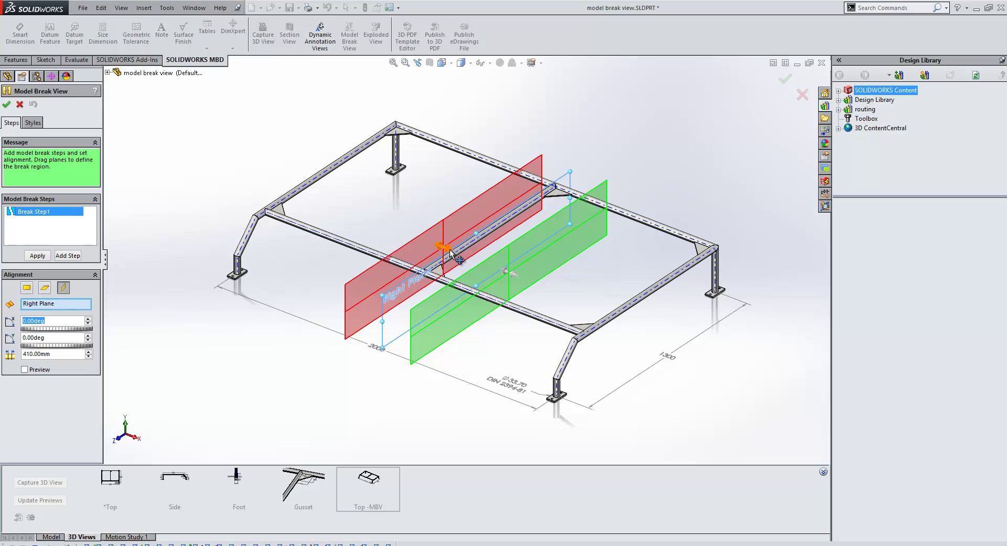
drag(443, 242, 345, 196)
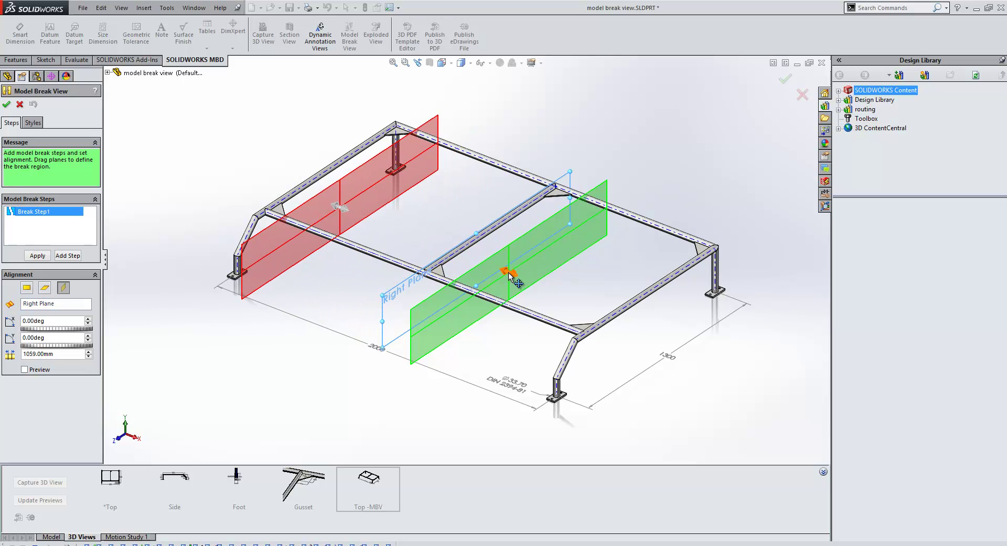
drag(507, 271, 446, 235)
click(35, 256)
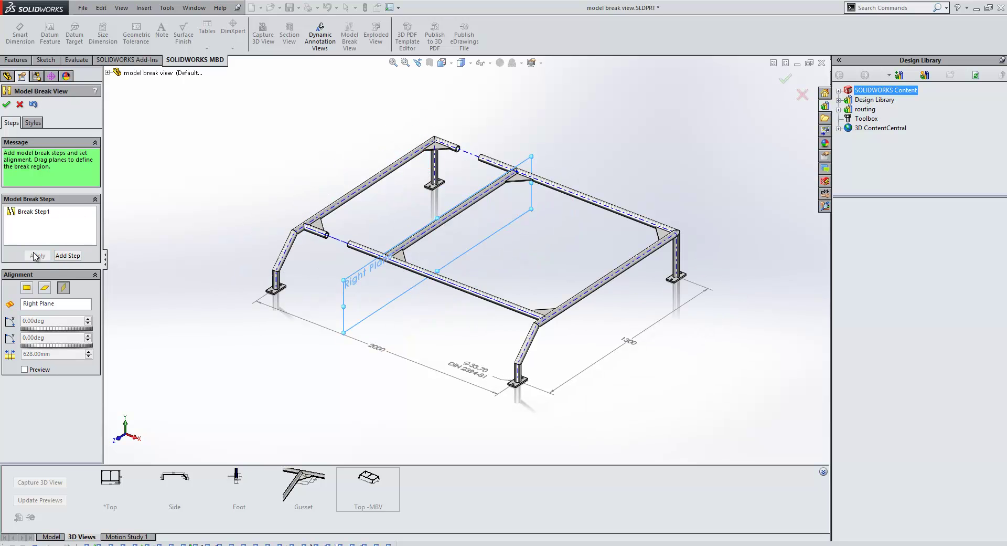
- Add and apply two more break steps, the third aligned to the Front Plane
click(67, 256)
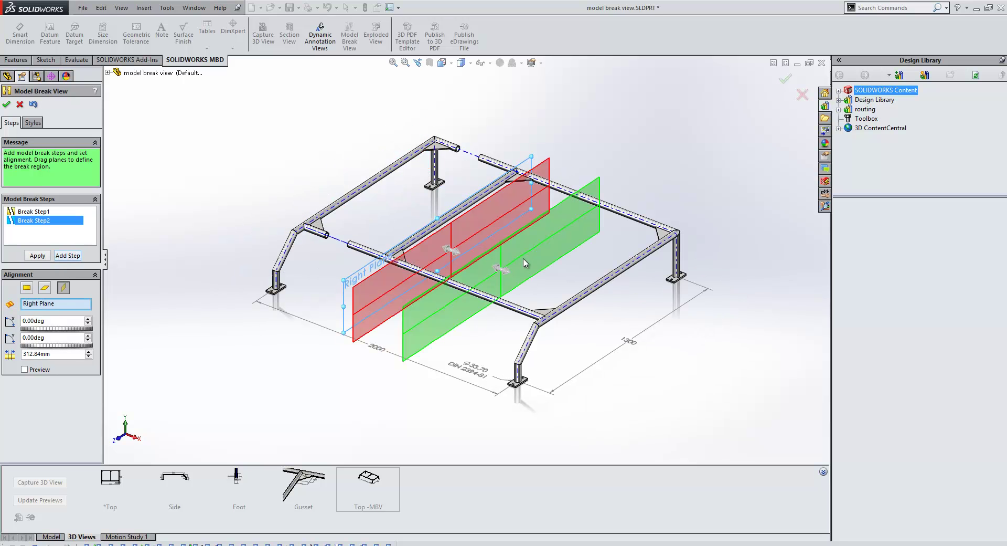
drag(509, 270, 560, 290)
click(38, 257)
click(27, 287)
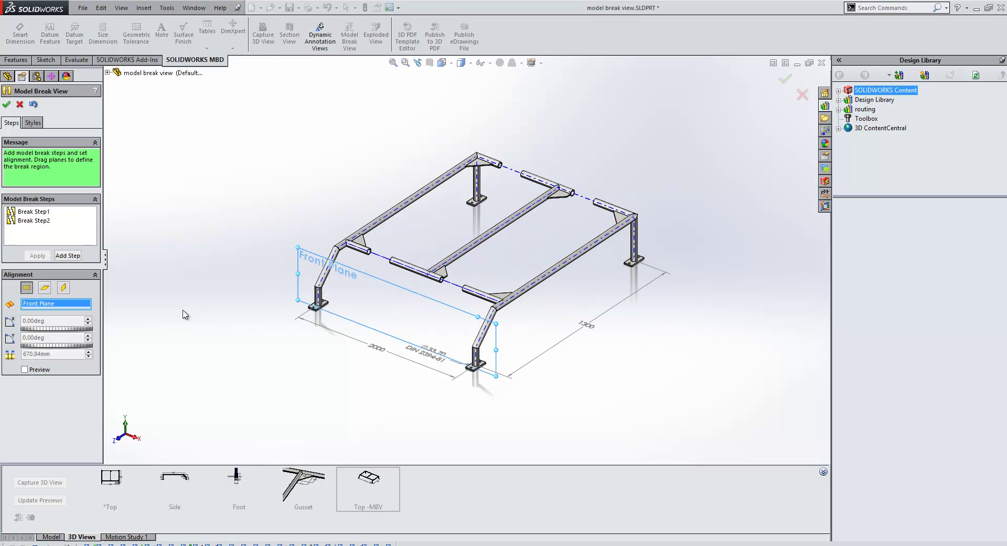
click(68, 255)
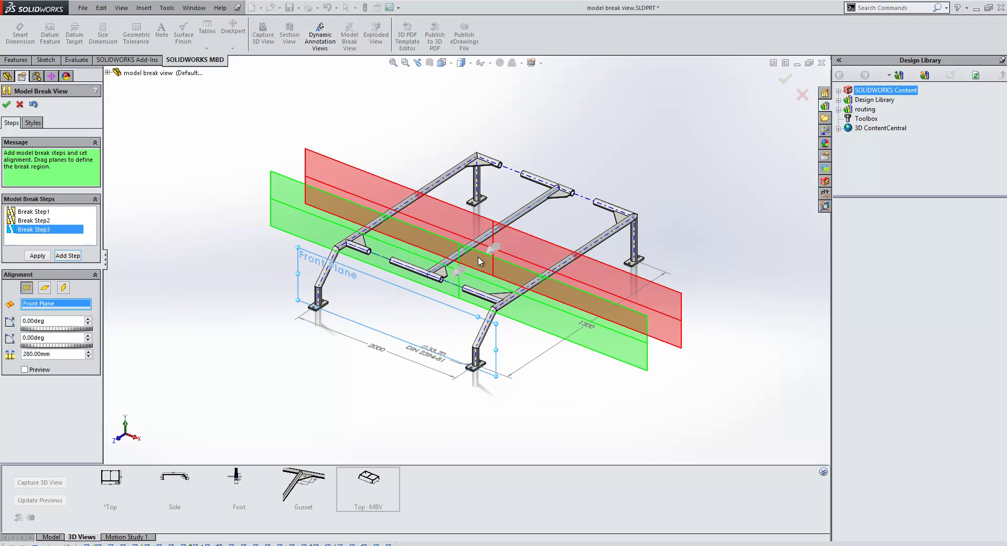
drag(467, 268, 541, 223)
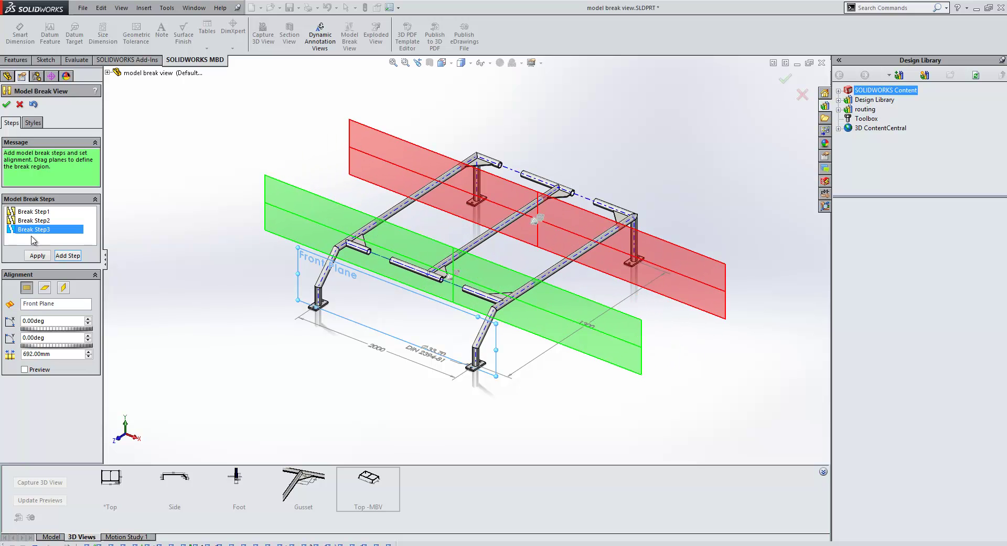
click(38, 255)
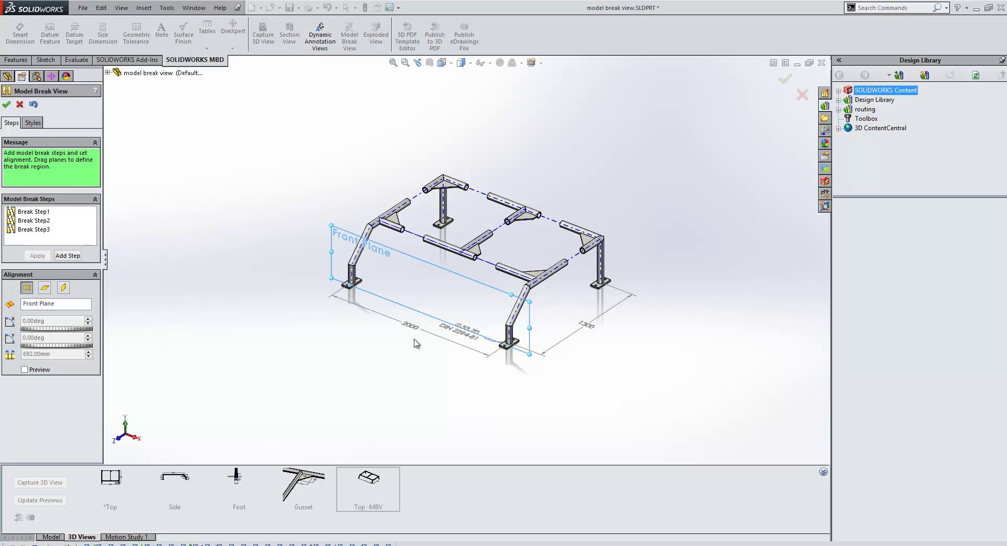
- Change the break method and set the break ends to the zigzag style
scroll(415, 343, down, 2)
click(33, 122)
scroll(535, 184, down, 3)
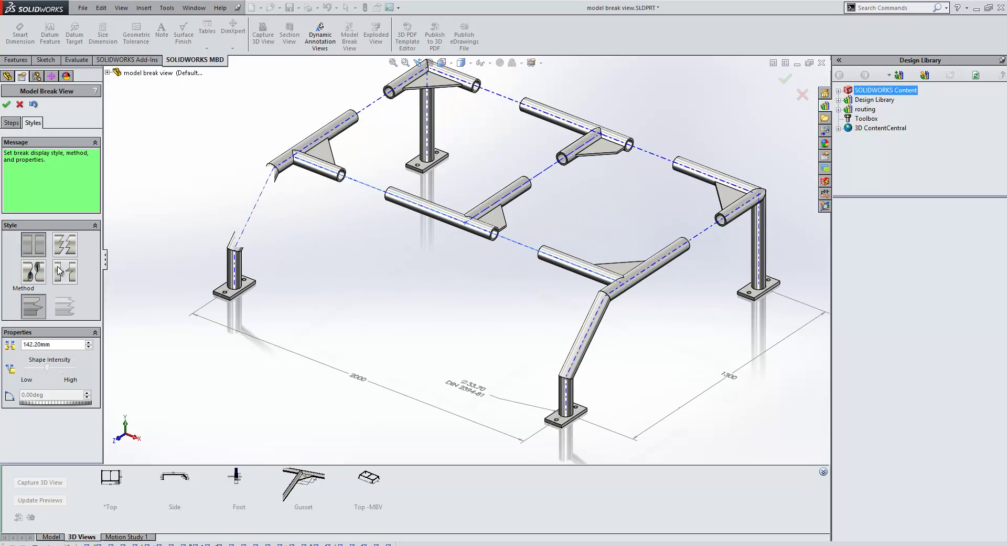
click(65, 306)
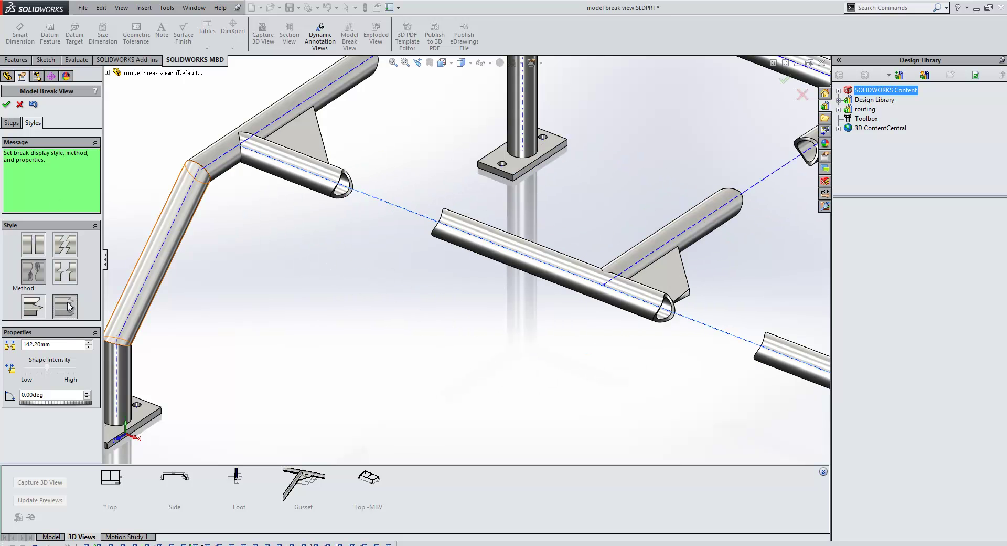
click(65, 271)
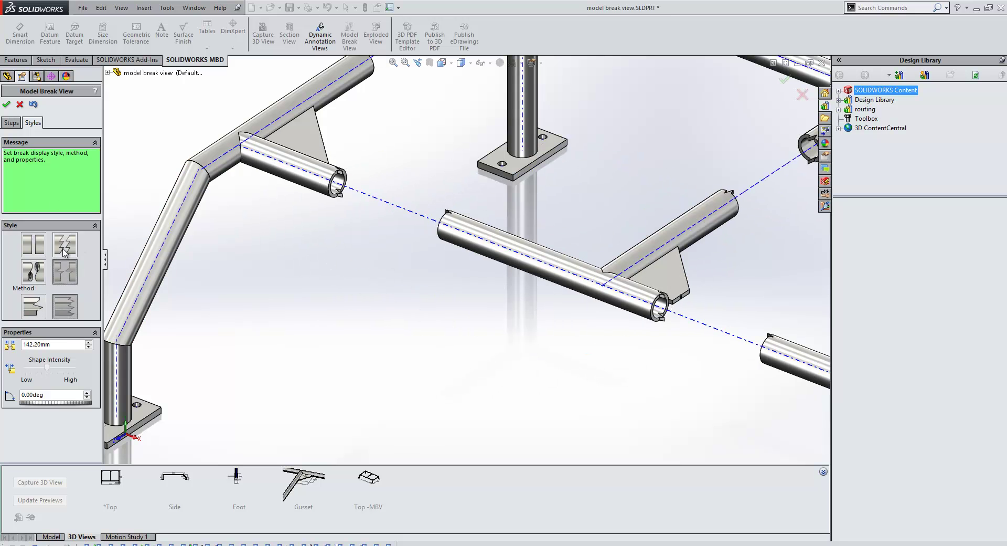
click(61, 254)
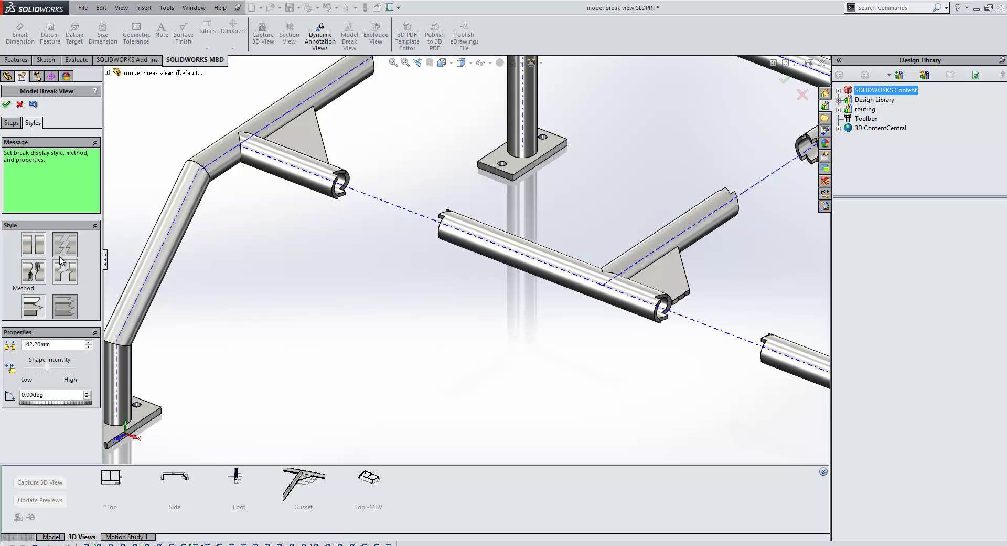
- Finish the model break, recapture Top -MBV with the shortened frame, and compare it against *Top
click(6, 104)
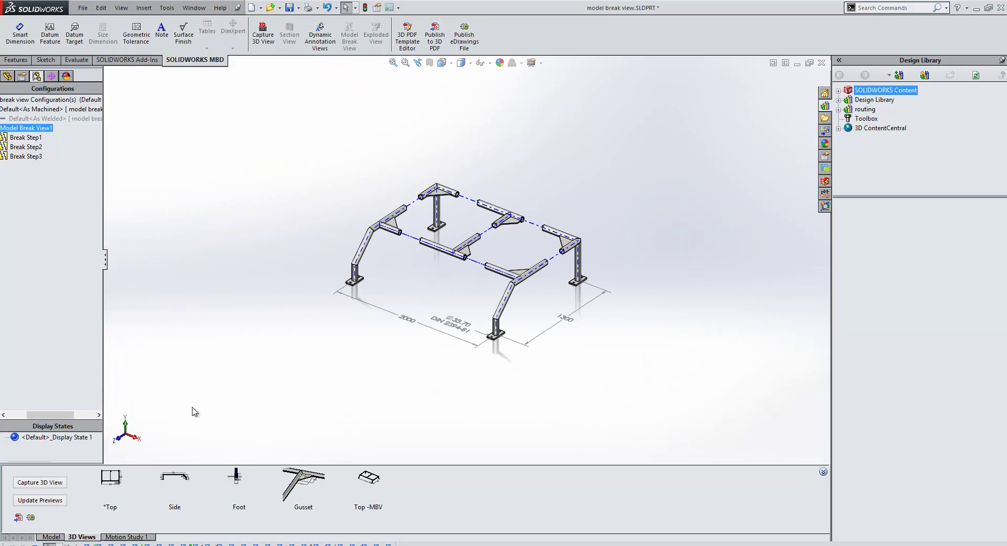
drag(49, 414, 29, 414)
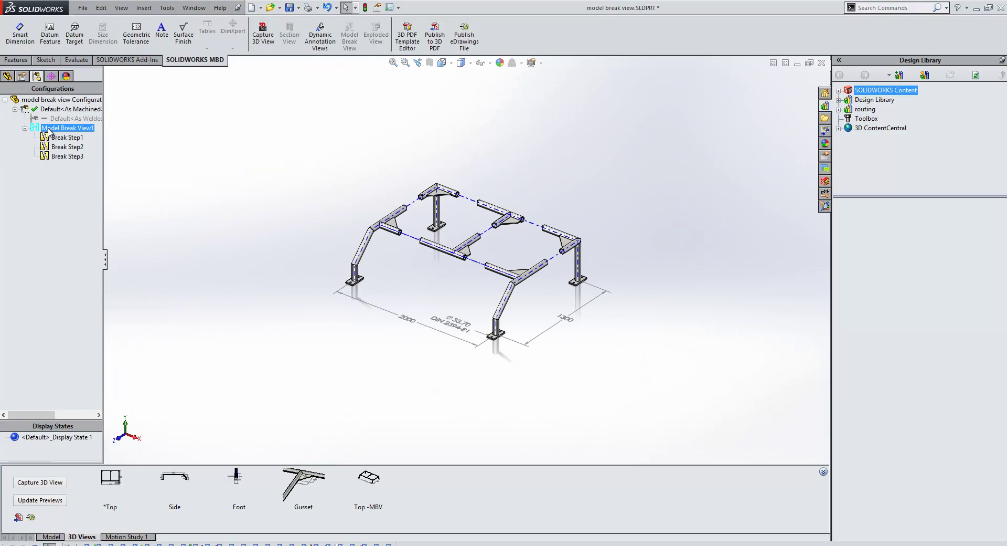
right_click(355, 480)
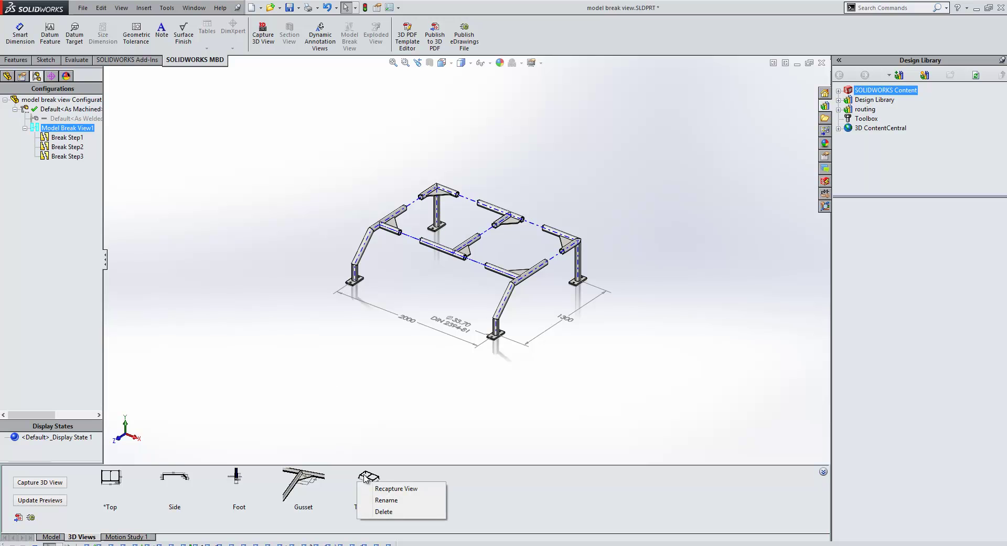
click(391, 488)
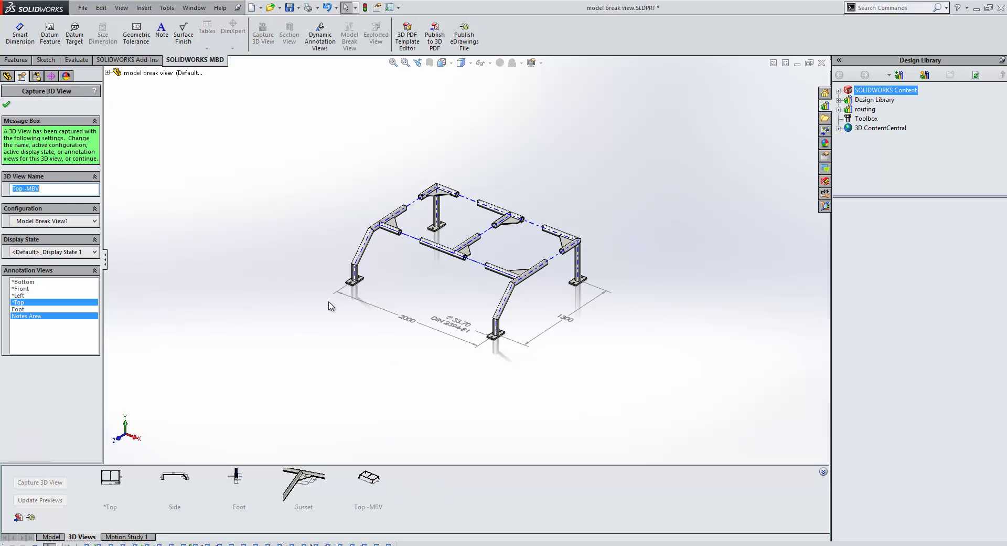
click(7, 104)
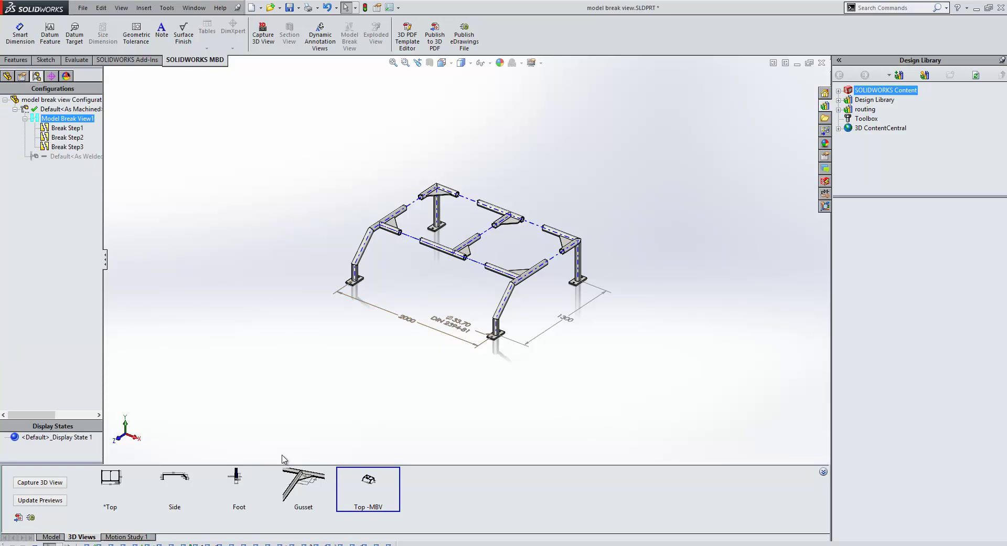
click(119, 491)
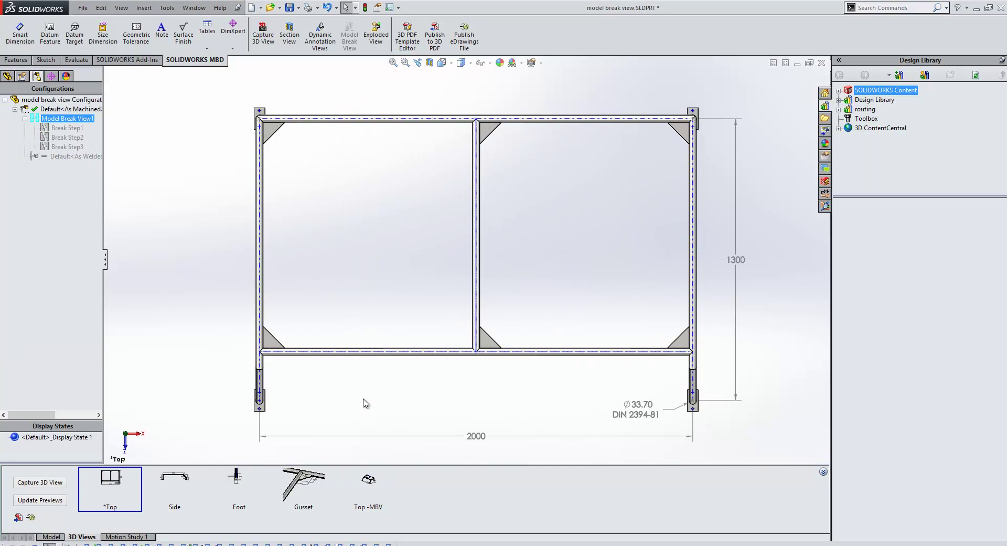
click(370, 479)
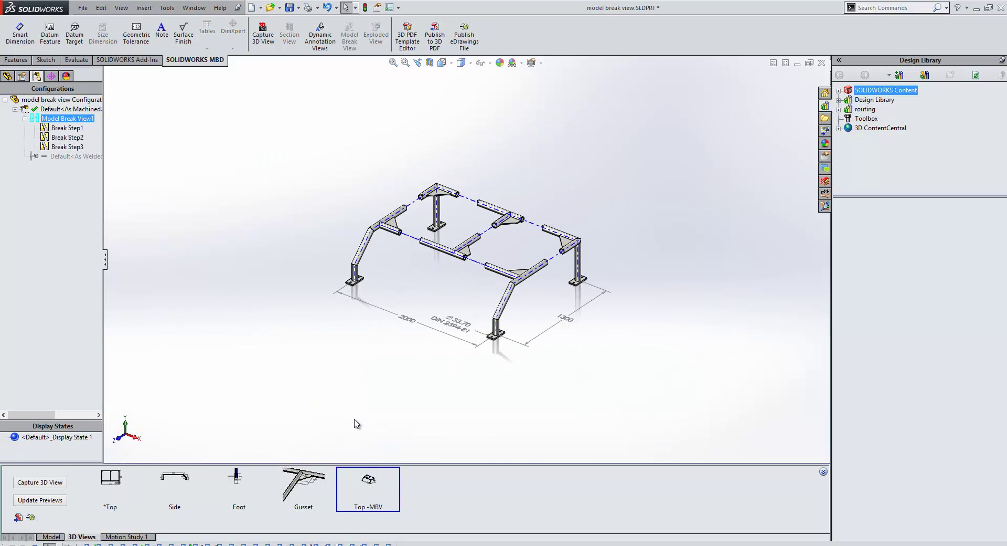